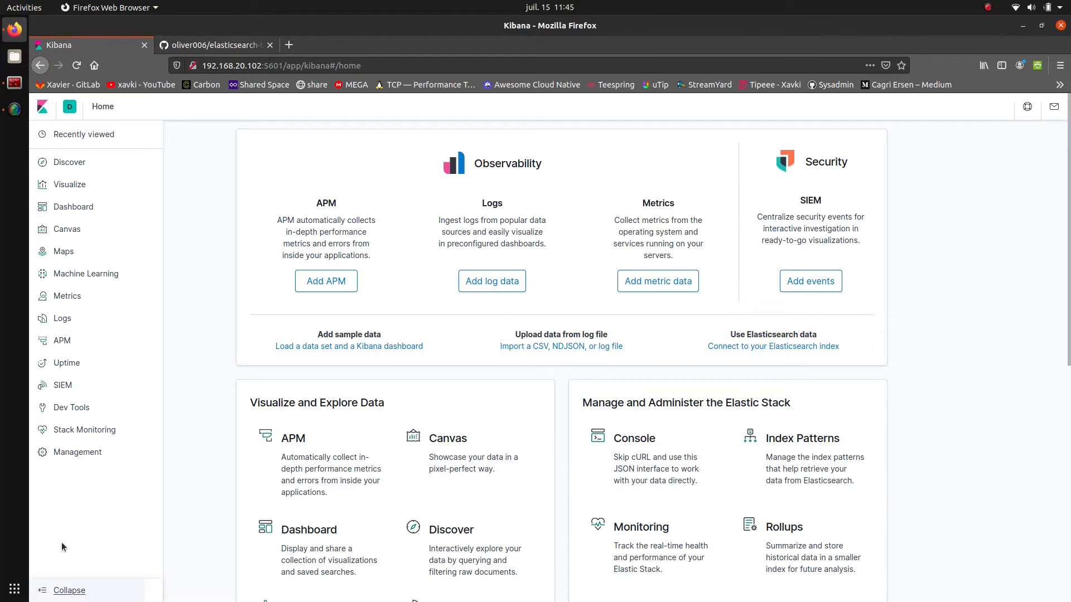
Step: View the Kibana management overview and the elasticsearch-test-data repository page on GitHub, and return to Kibana
{"action": "left_click", "coordinate": [66, 452]}
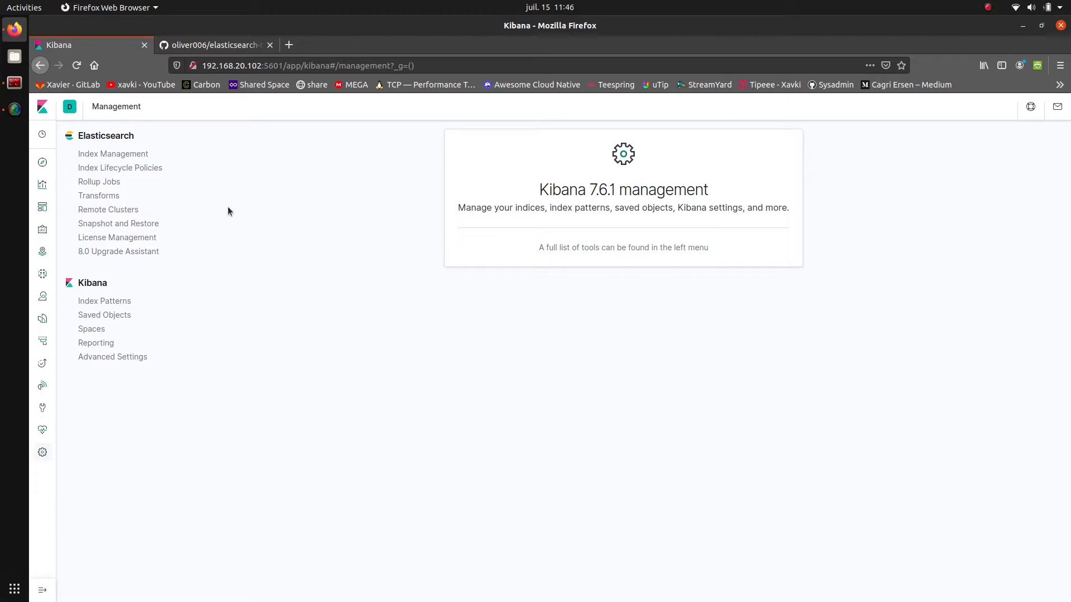
{"action": "left_click", "coordinate": [215, 45]}
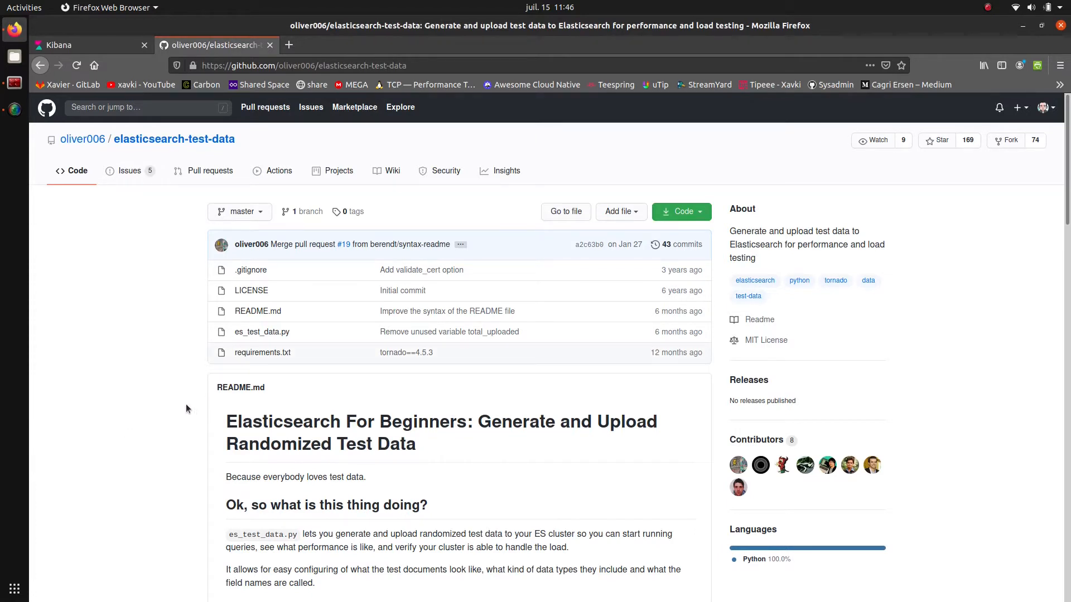
{"action": "left_click", "coordinate": [64, 45]}
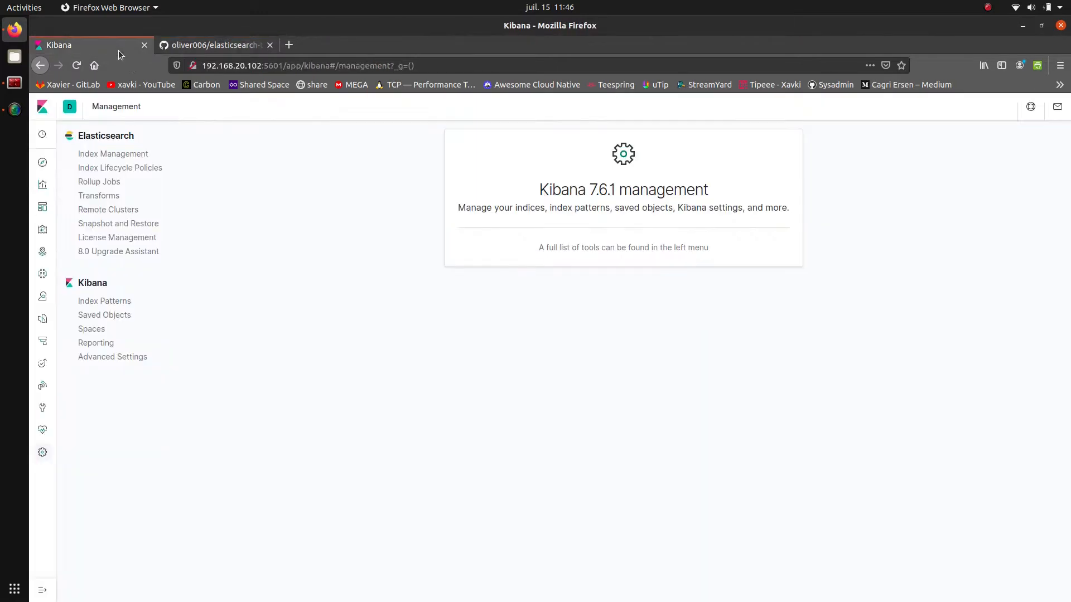
Step: Show the access* index pattern's documents in Discover for the last 90 days
{"action": "left_click", "coordinate": [50, 162]}
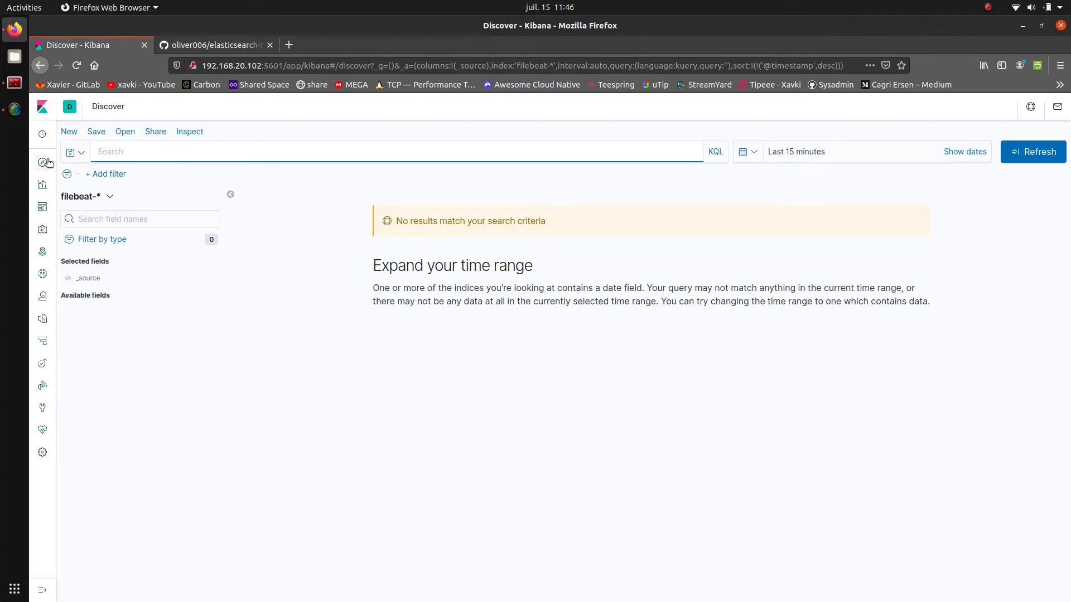
{"action": "left_click", "coordinate": [96, 202]}
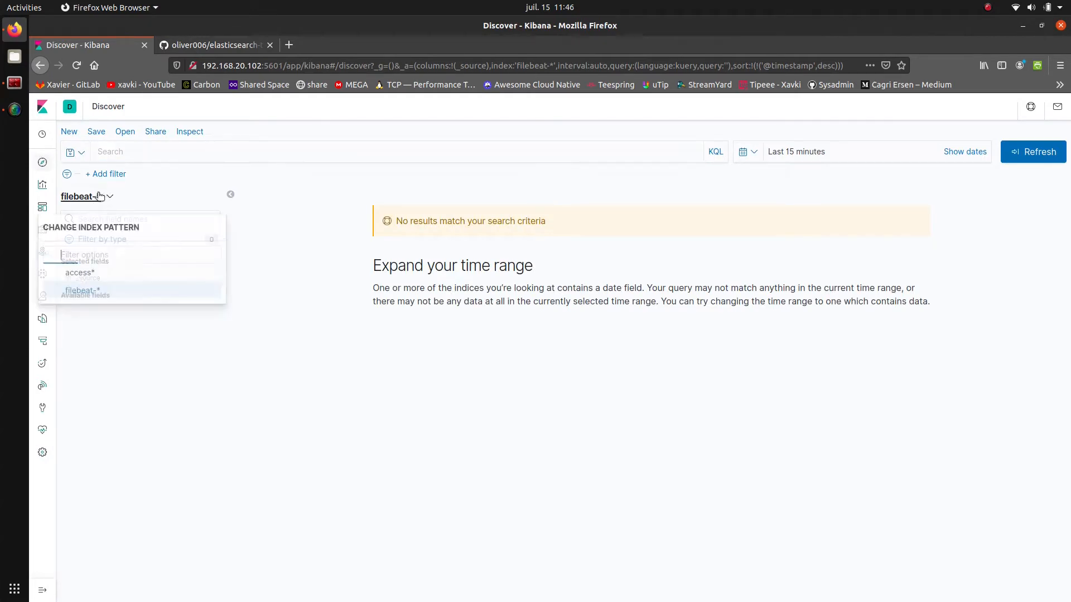
{"action": "left_click", "coordinate": [81, 271]}
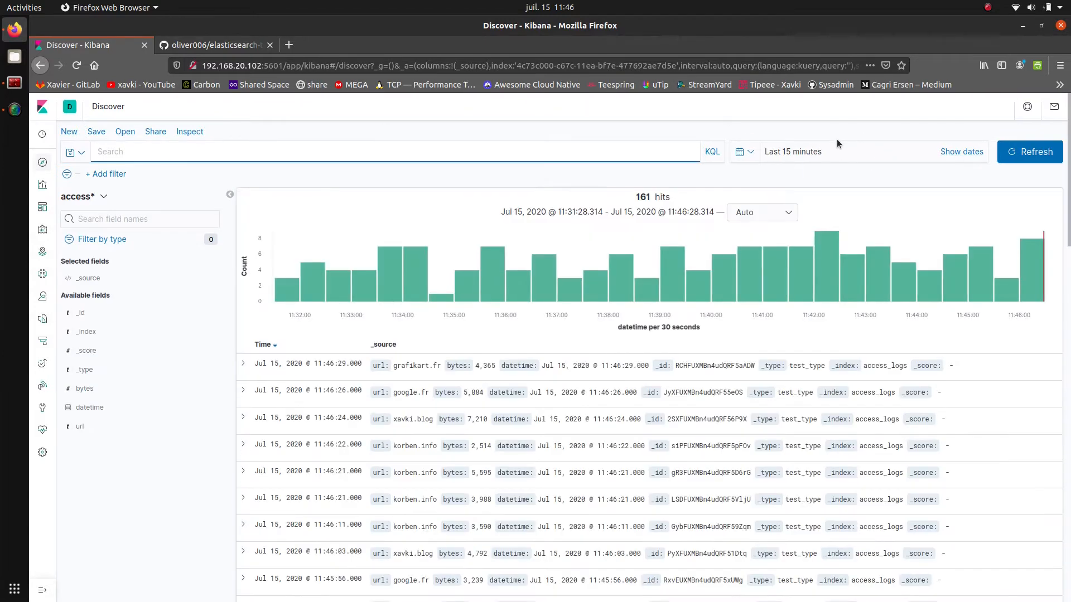
{"action": "left_click", "coordinate": [747, 151]}
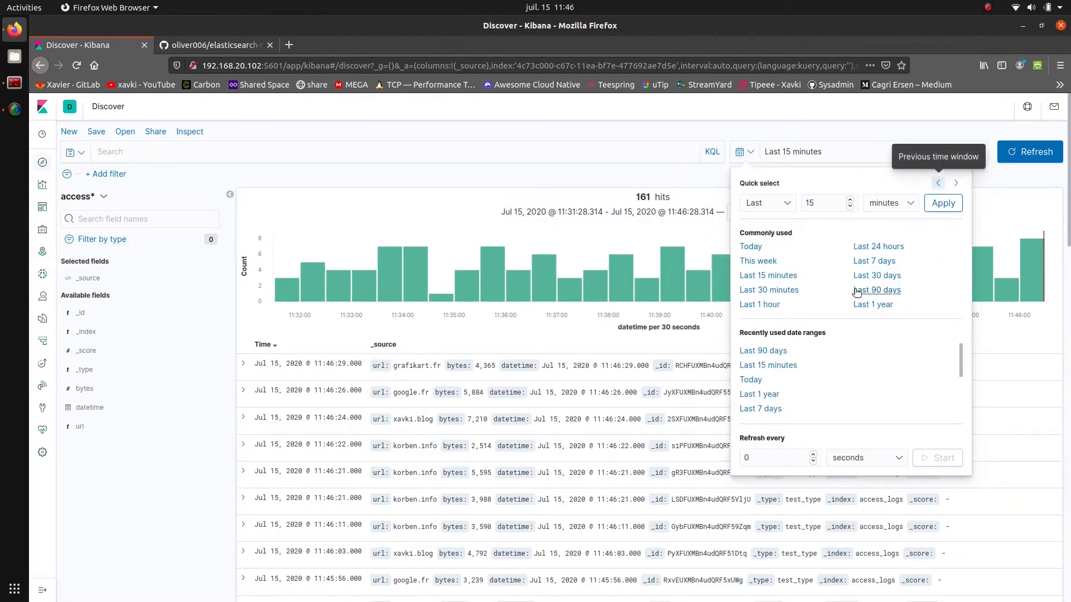
{"action": "left_click", "coordinate": [859, 290]}
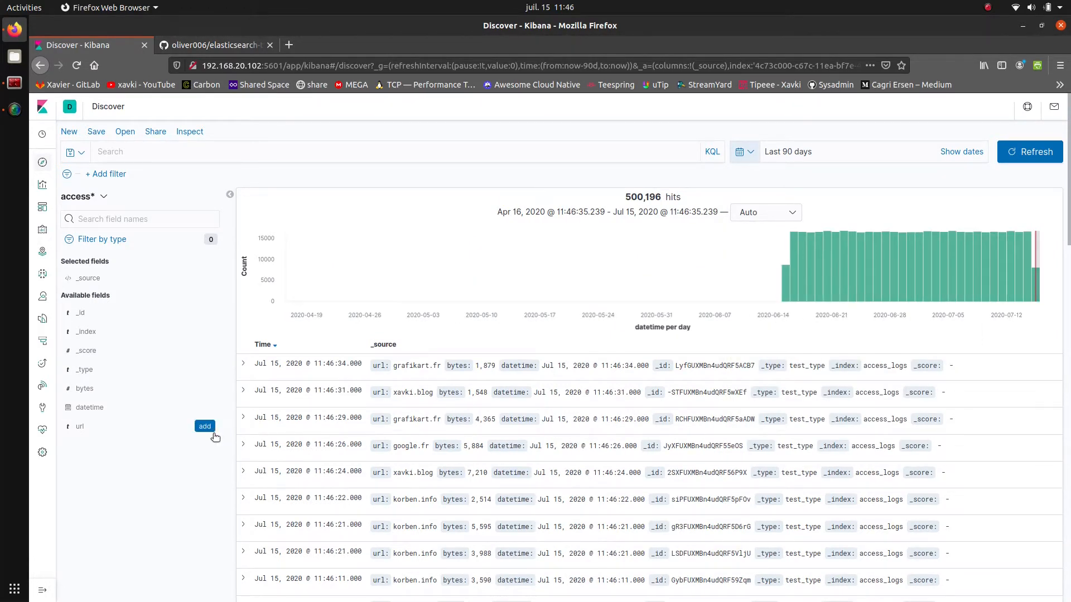
Step: Expand the newest access log document and examine its url, bytes and datetime fields
{"action": "left_click", "coordinate": [243, 364]}
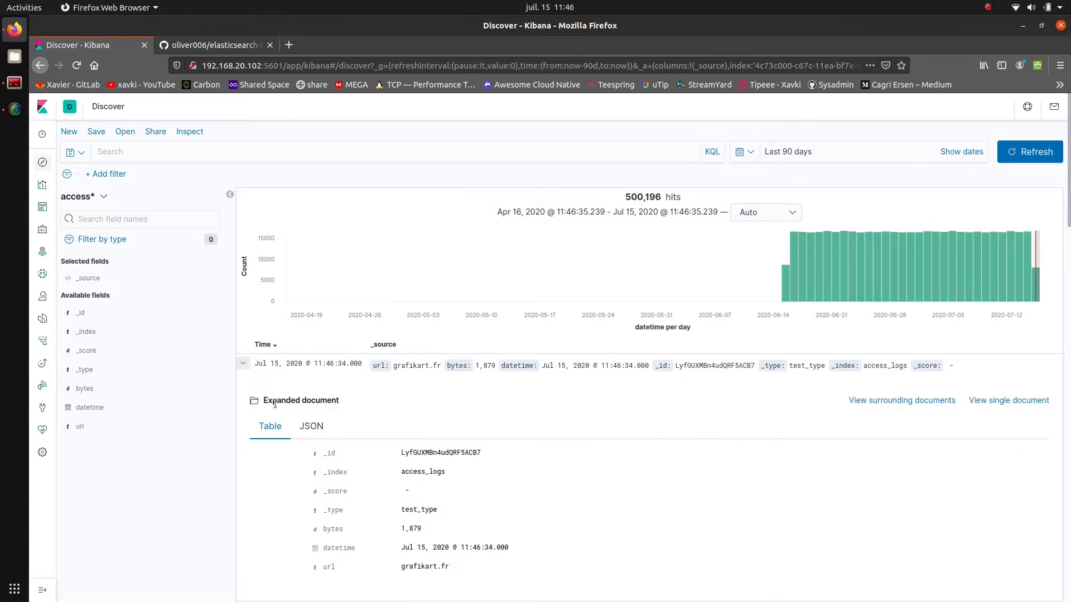
{"action": "scroll", "coordinate": [446, 441], "scroll_direction": "down", "scroll_amount": 3}
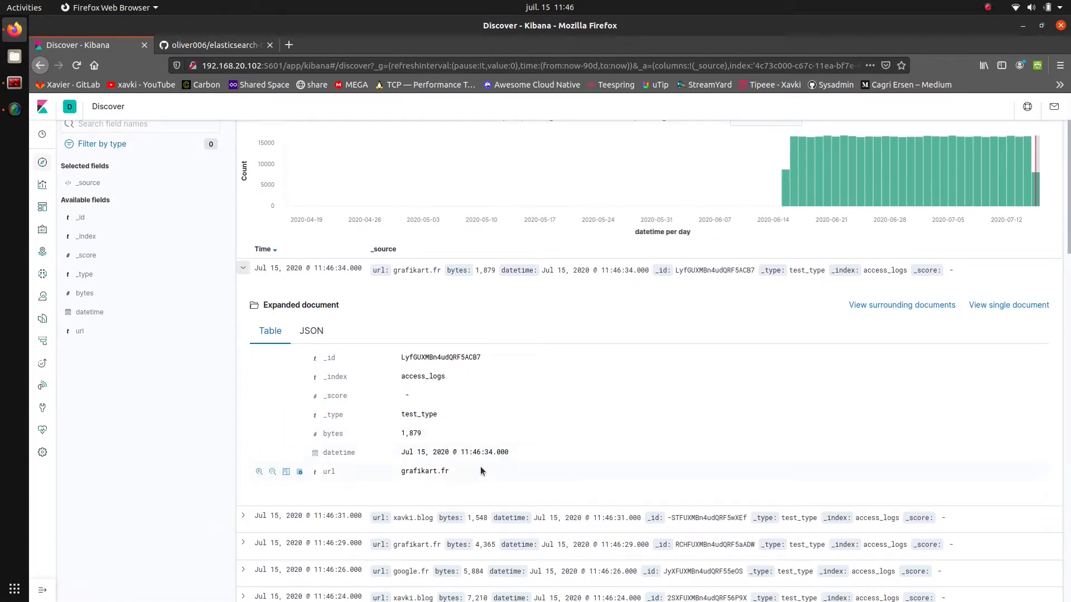
{"action": "left_click_drag", "start_coordinate": [483, 472], "coordinate": [408, 460]}
{"action": "left_click", "coordinate": [471, 418]}
{"action": "left_click_drag", "start_coordinate": [469, 421], "coordinate": [400, 435]}
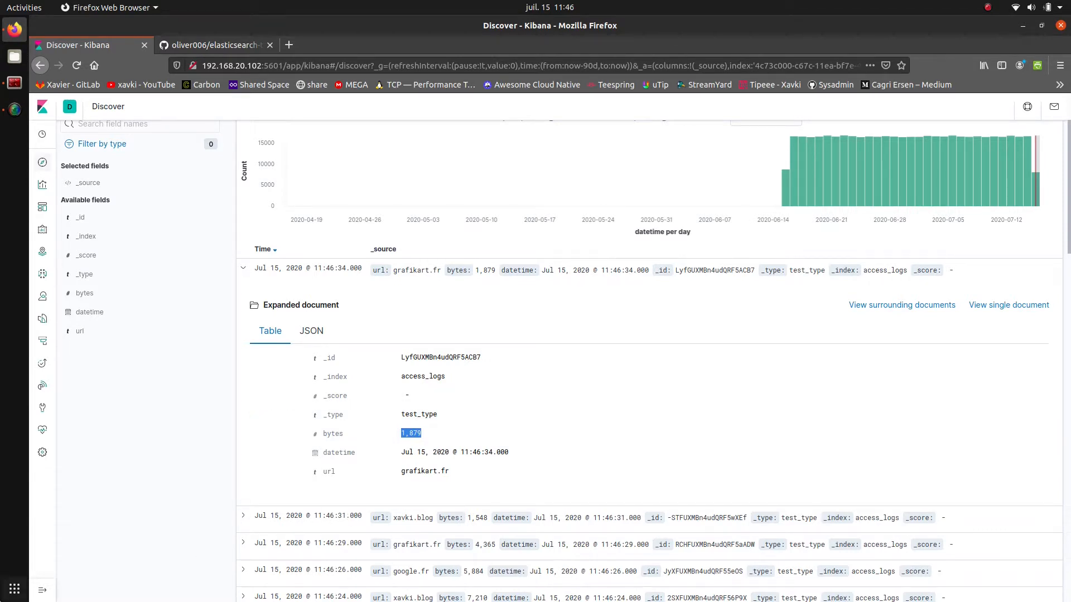
{"action": "left_click", "coordinate": [635, 341]}
{"action": "scroll", "coordinate": [634, 342], "scroll_direction": "up", "scroll_amount": 2}
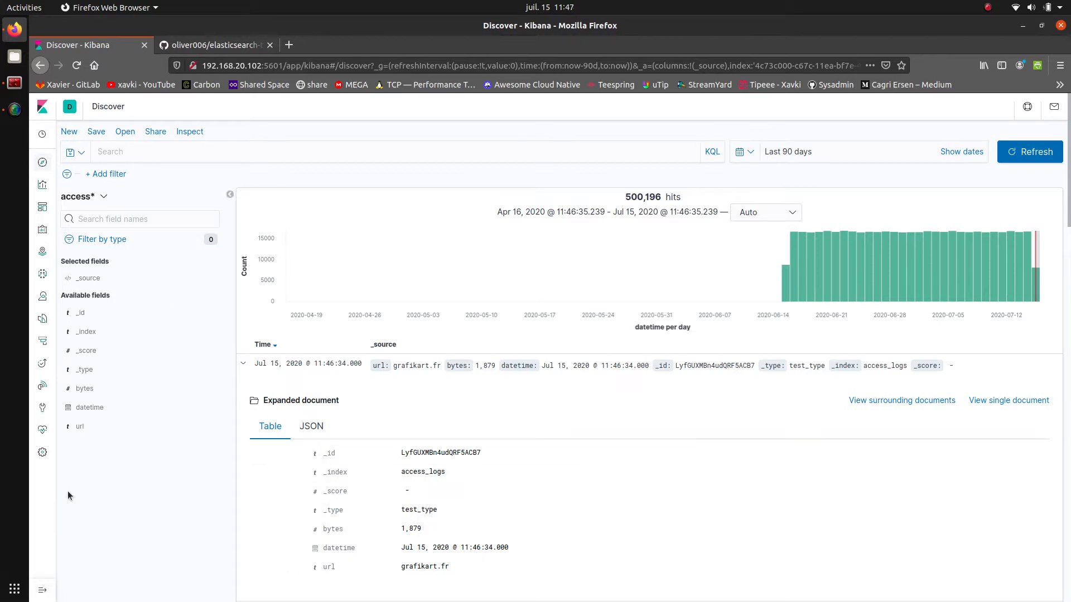
Step: Delete the rollup index rollindx in Index Management and leave rollup indices hidden in the list
{"action": "left_click", "coordinate": [42, 454]}
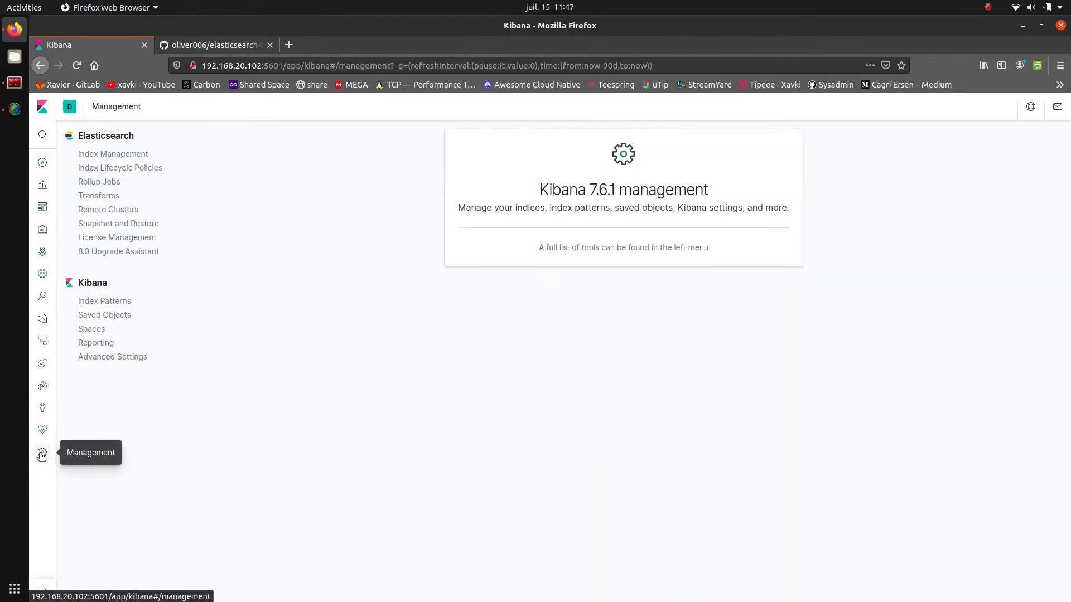
{"action": "left_click", "coordinate": [134, 154]}
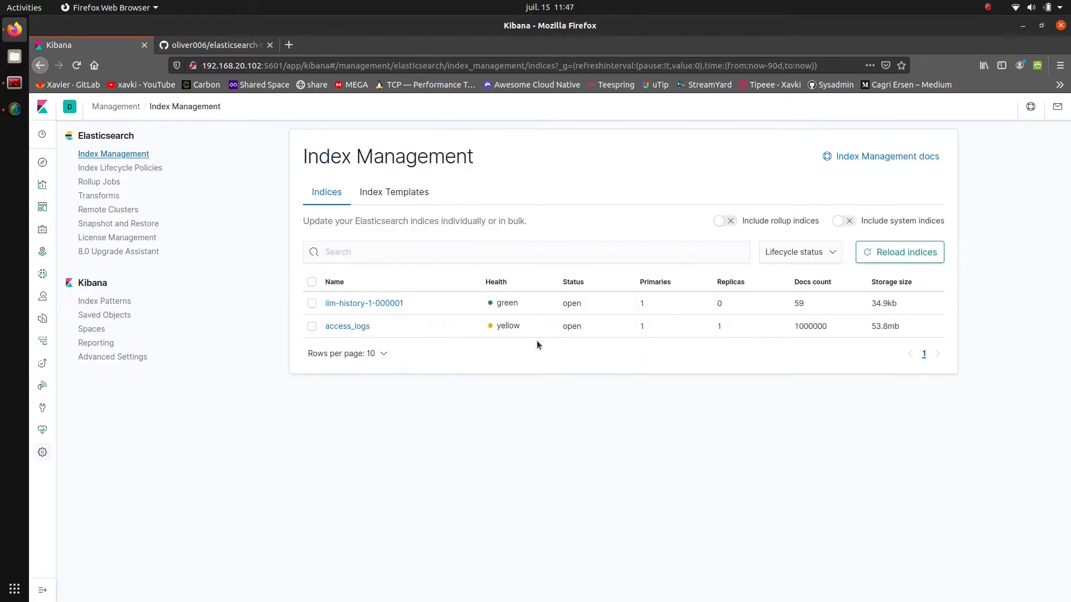
{"action": "left_click", "coordinate": [778, 221]}
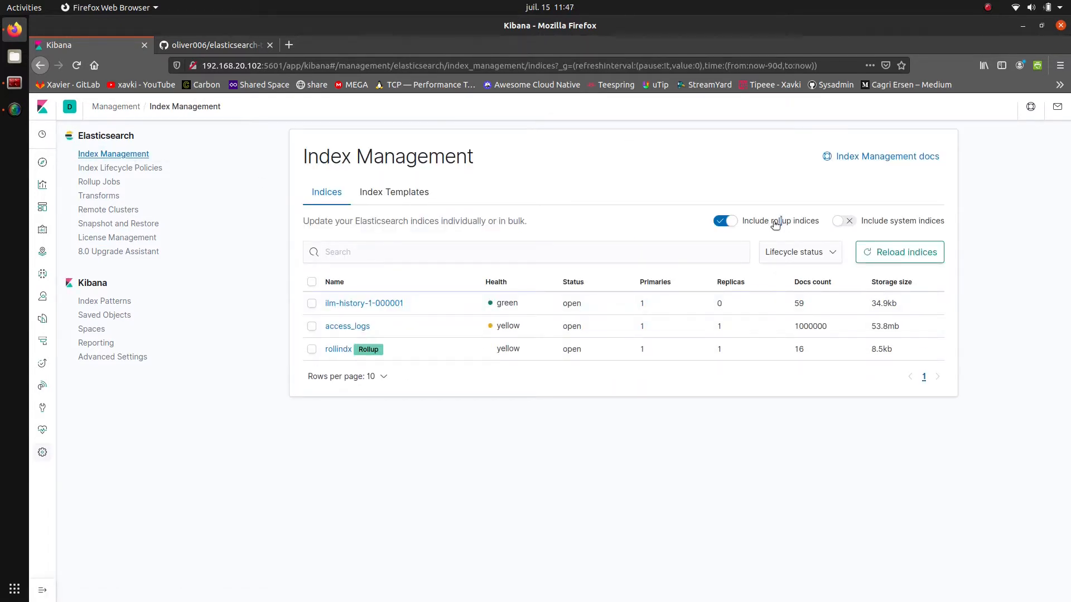
{"action": "left_click", "coordinate": [311, 349]}
{"action": "left_click", "coordinate": [378, 254]}
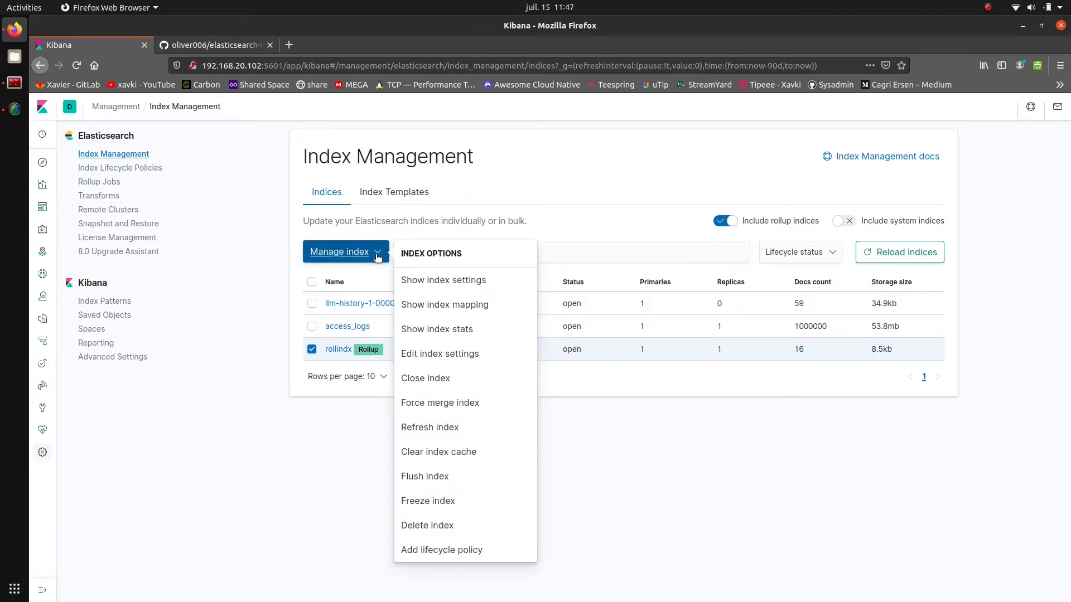
{"action": "left_click", "coordinate": [442, 534]}
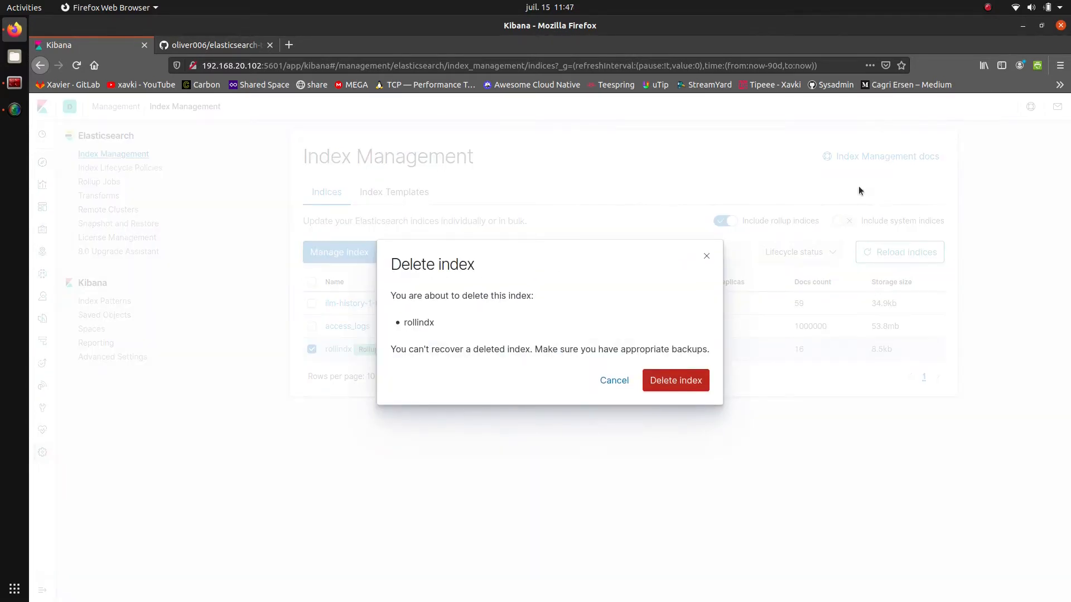
{"action": "left_click", "coordinate": [682, 380]}
{"action": "left_click", "coordinate": [725, 220]}
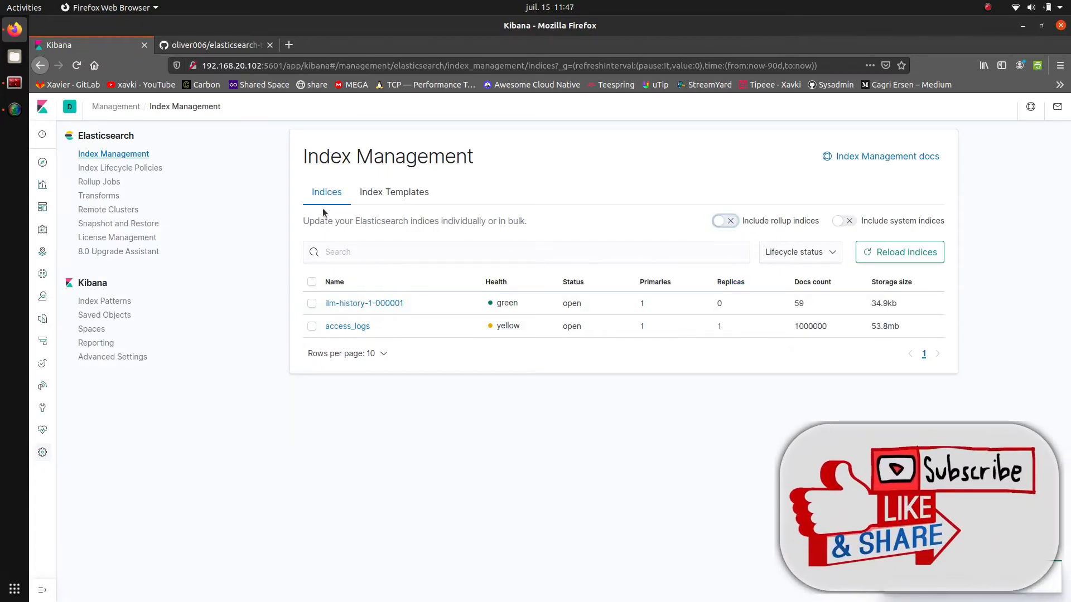
Step: Delete the existing transform named test from the Elasticsearch transforms
{"action": "left_click", "coordinate": [103, 198]}
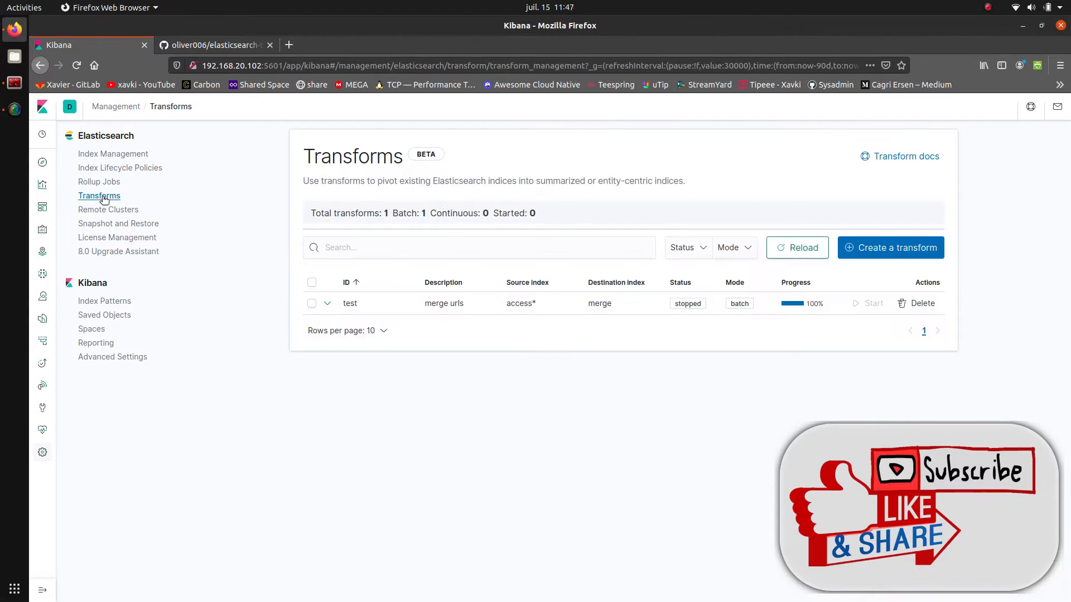
{"action": "left_click", "coordinate": [312, 303]}
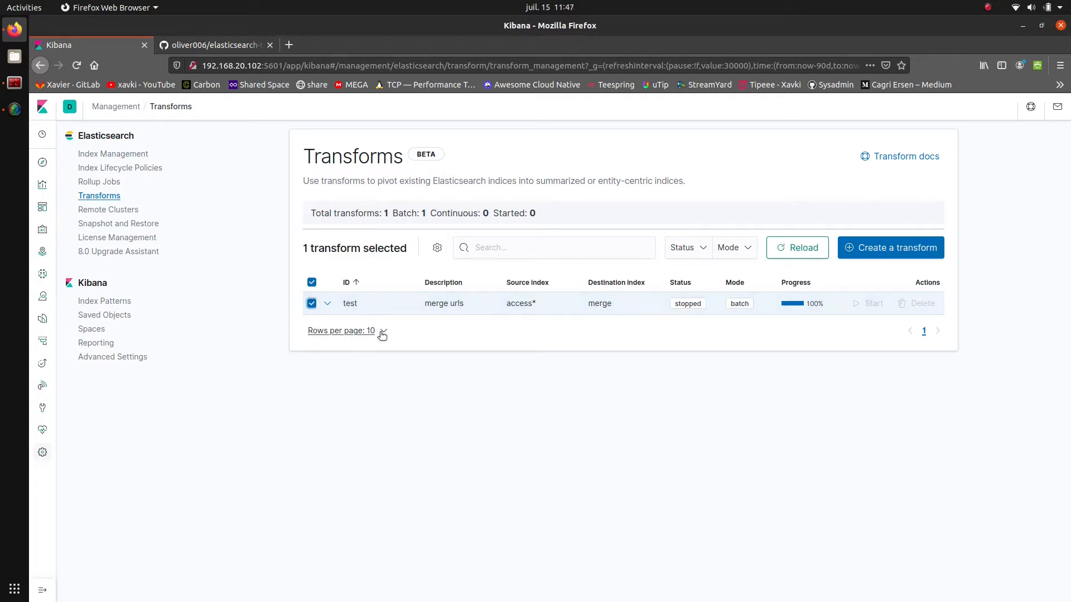
{"action": "left_click", "coordinate": [746, 249]}
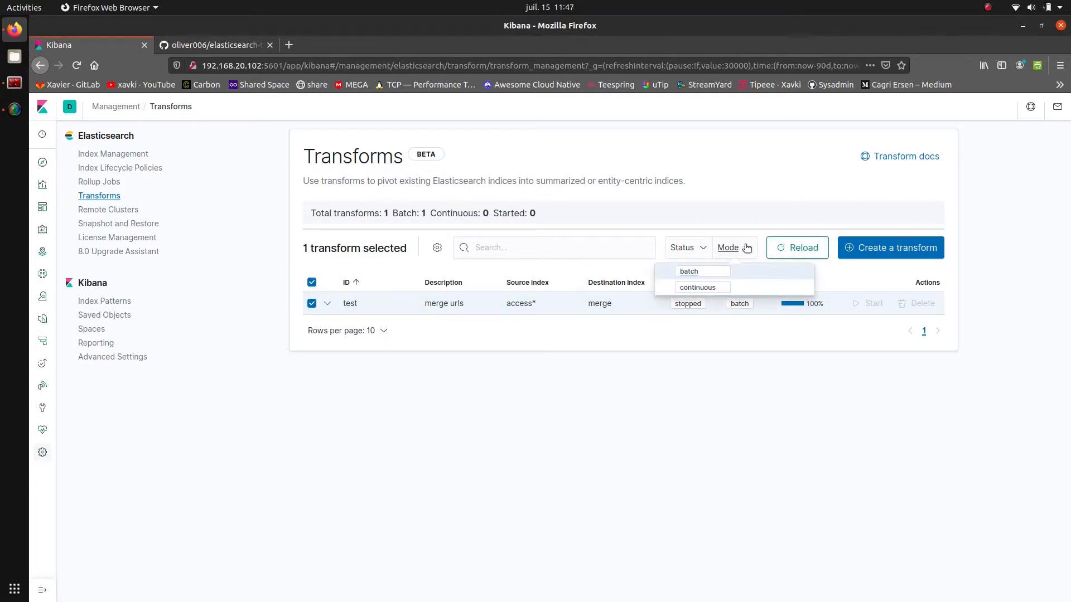
{"action": "left_click", "coordinate": [746, 248]}
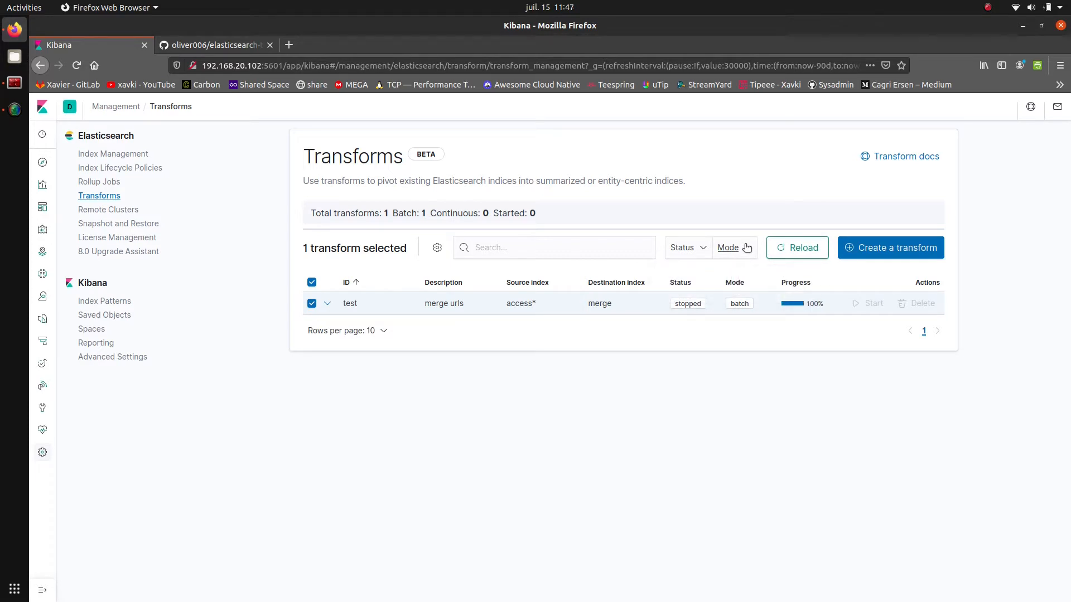
{"action": "left_click", "coordinate": [437, 248]}
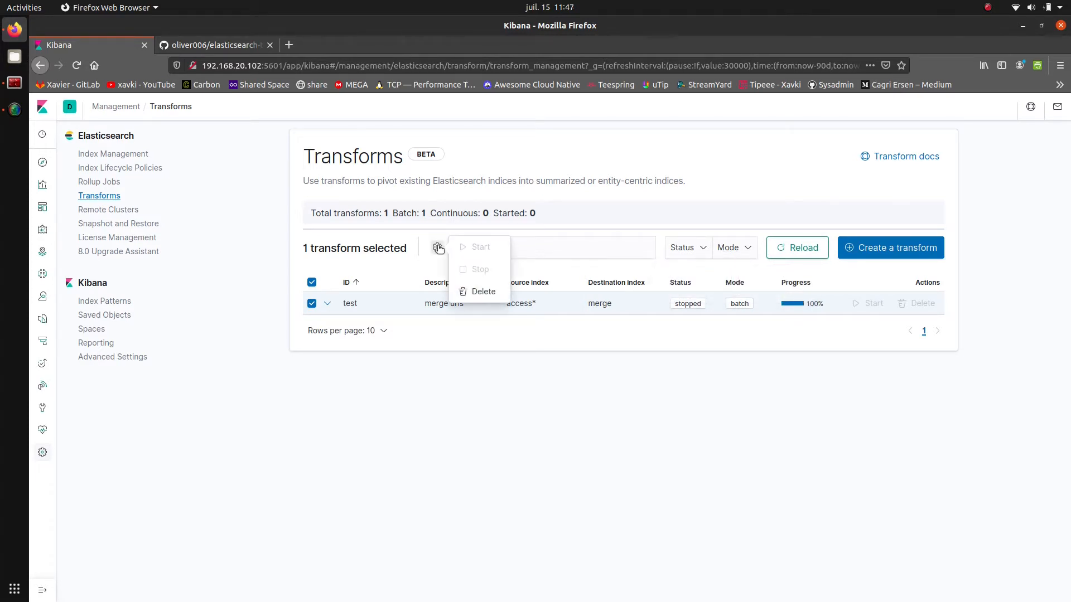
{"action": "left_click", "coordinate": [478, 290]}
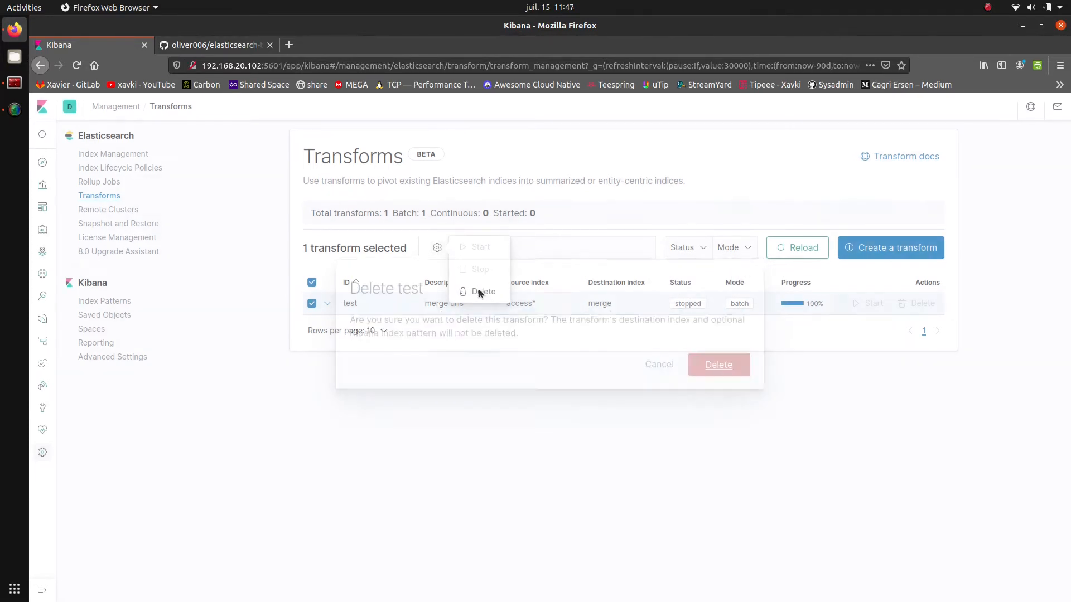
{"action": "left_click", "coordinate": [718, 360]}
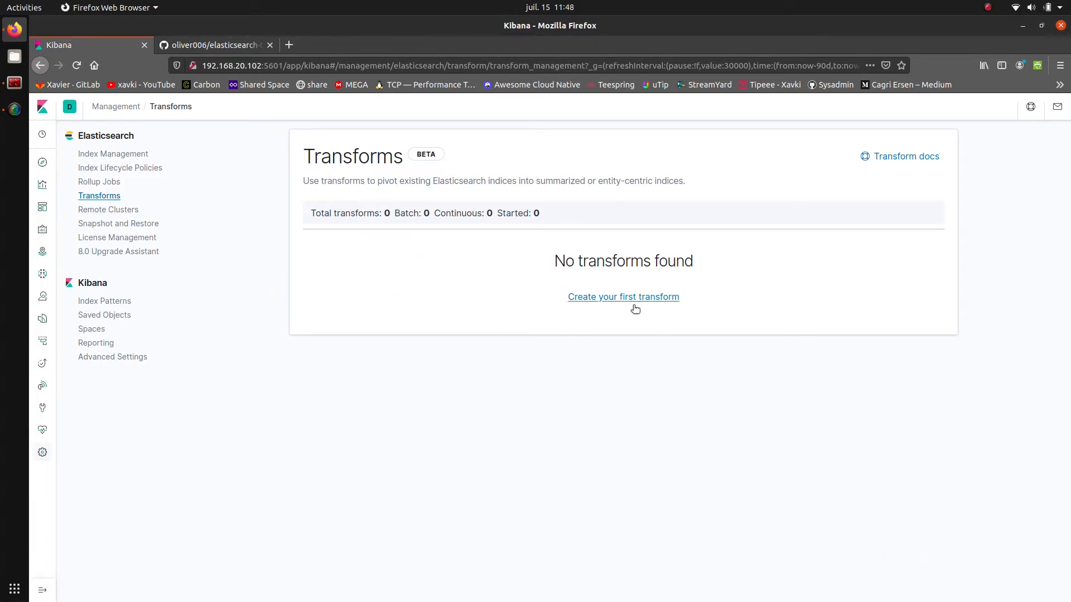
Step: Start a new transform, filter the sources to index patterns, and choose access* as the source
{"action": "left_click", "coordinate": [676, 298]}
{"action": "left_click", "coordinate": [725, 216]}
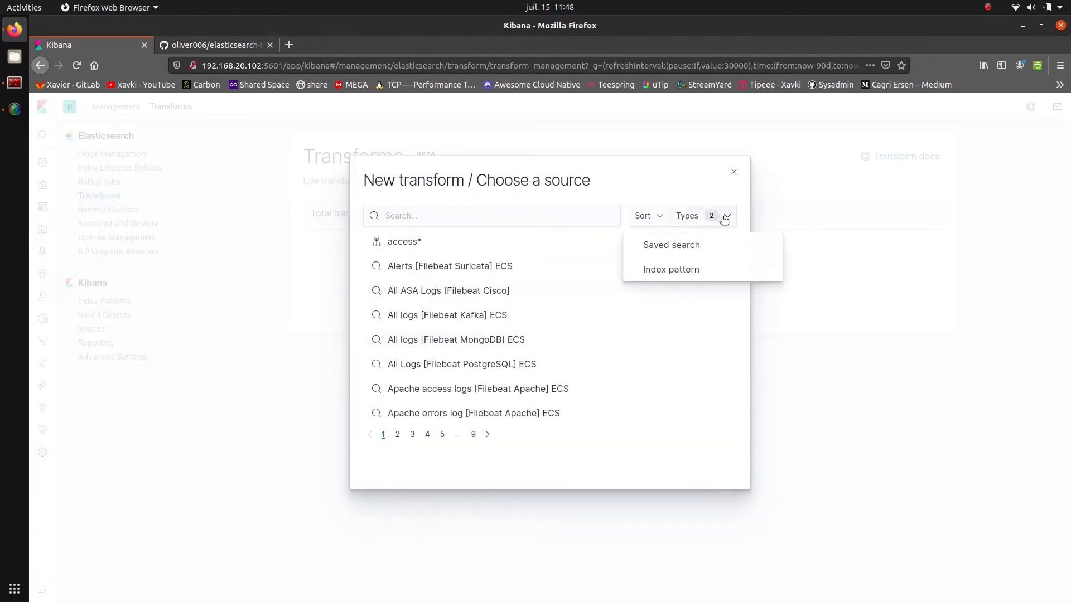
{"action": "left_click", "coordinate": [690, 272]}
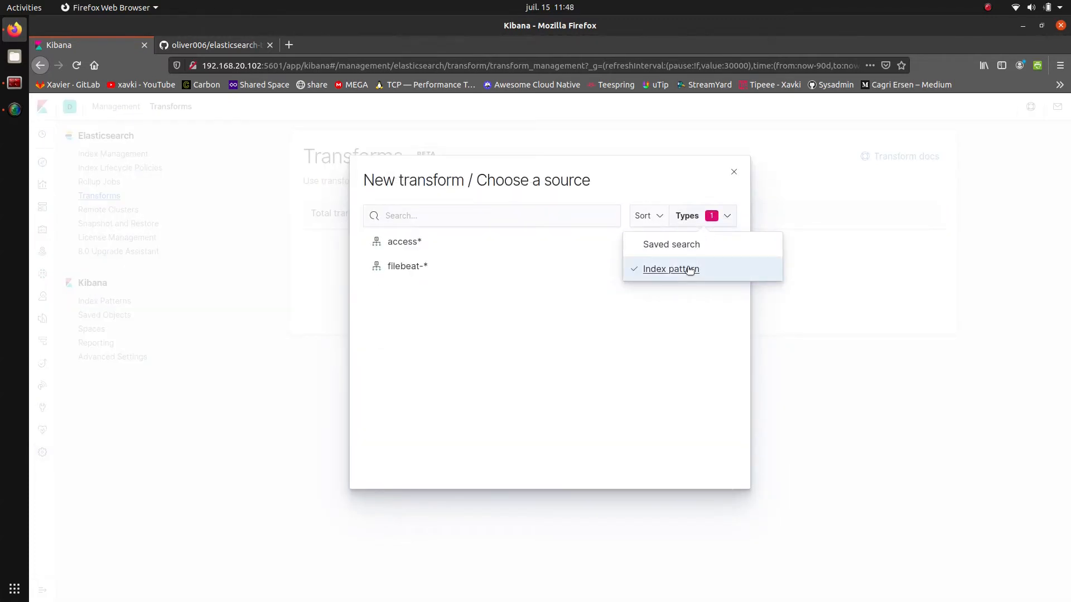
{"action": "left_click", "coordinate": [405, 242]}
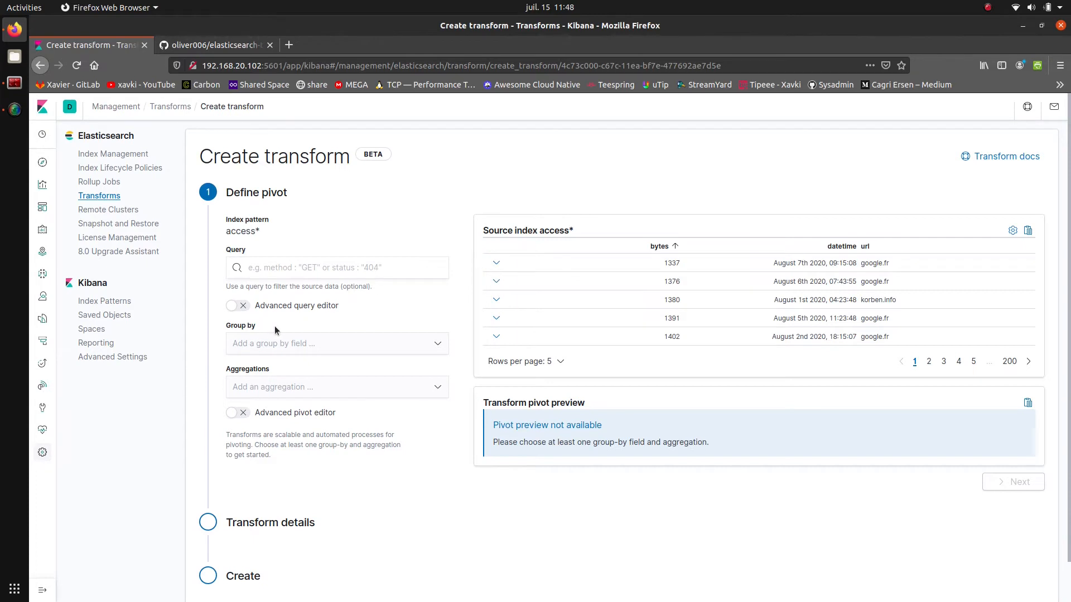
Step: Try the query google.fr on the source data, clear it, and briefly display the advanced query editor
{"action": "type", "text": "google.fr"}
{"action": "key", "text": "Return"}
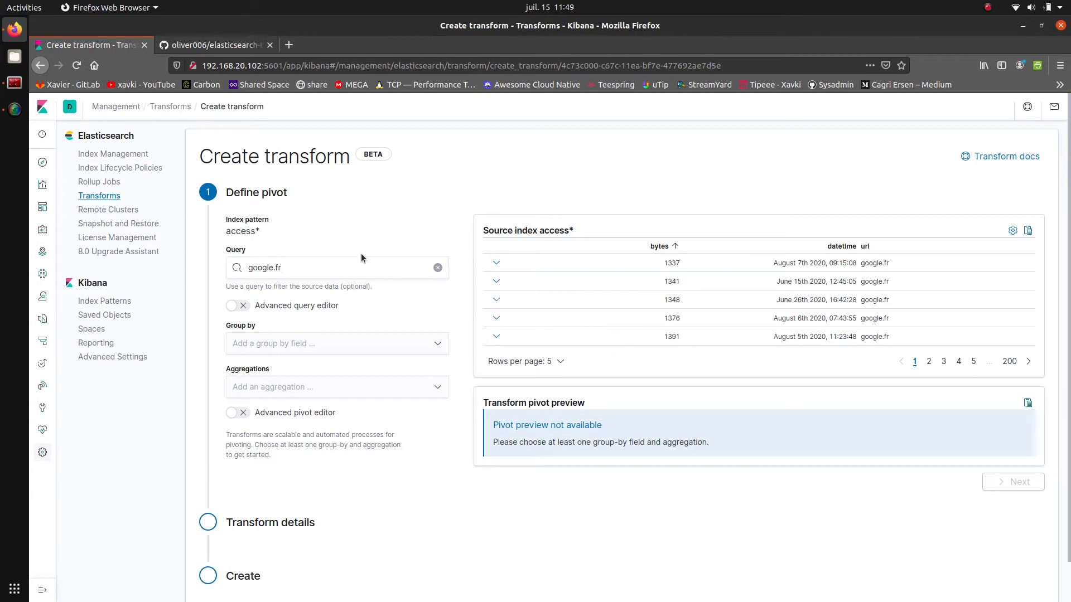
{"action": "left_click_drag", "start_coordinate": [333, 264], "coordinate": [185, 220]}
{"action": "key", "text": "BackSpace"}
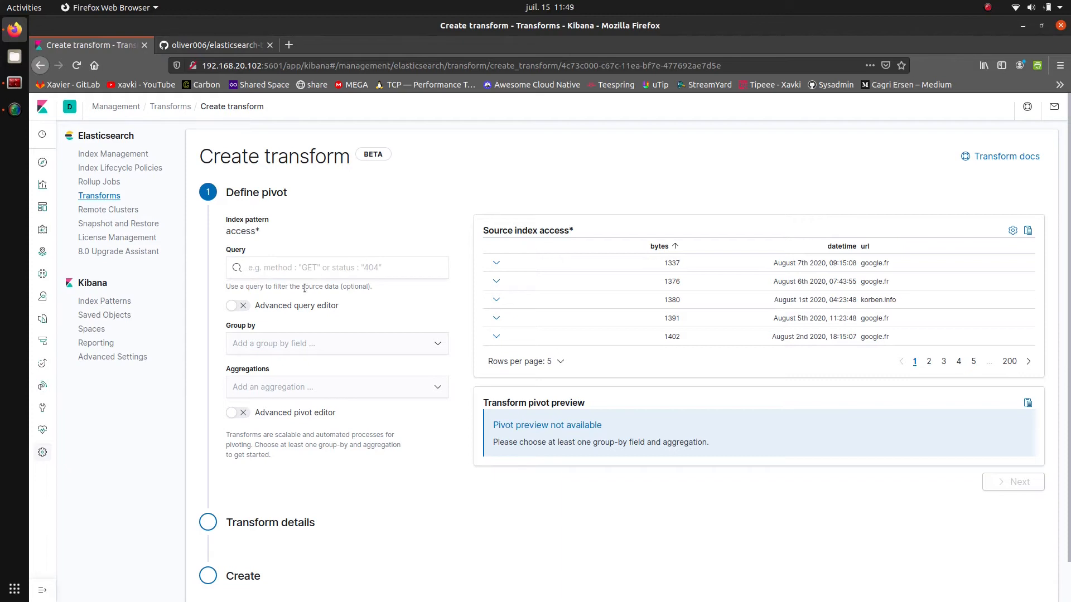
{"action": "left_click", "coordinate": [244, 305]}
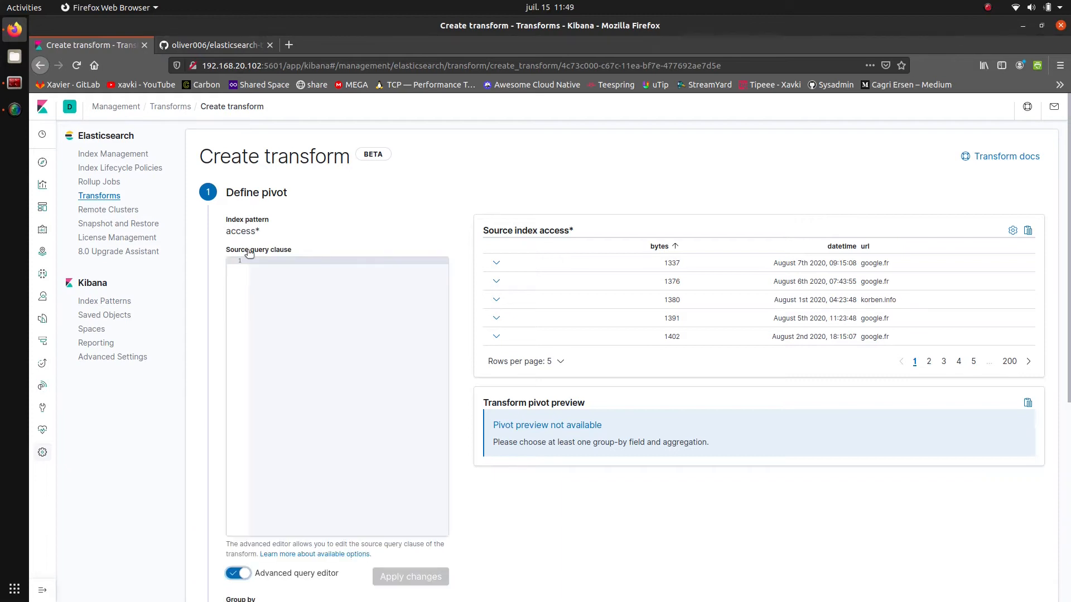
{"action": "left_click", "coordinate": [241, 573]}
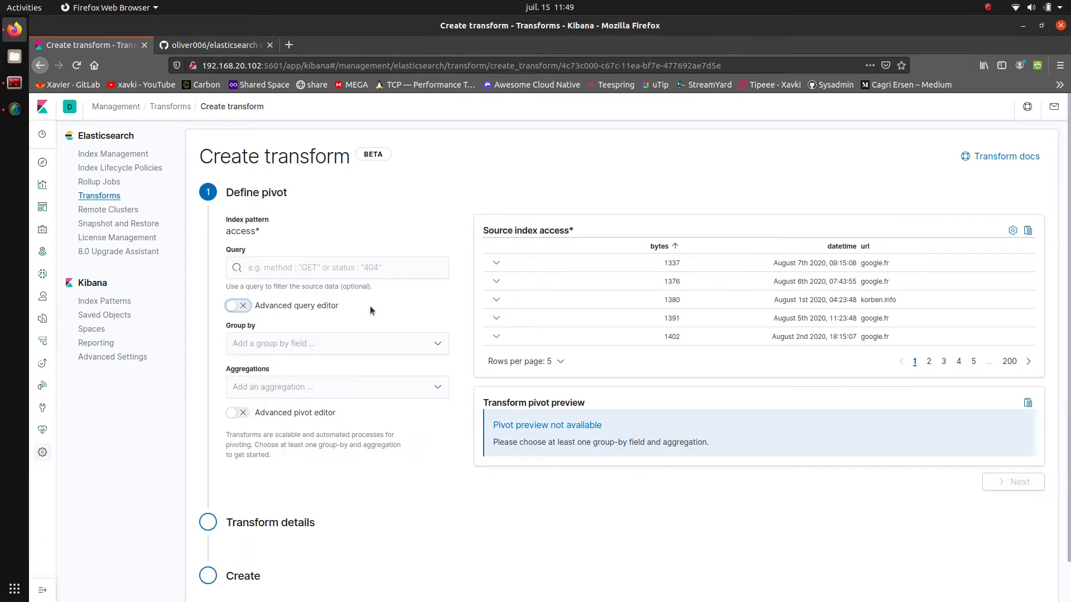
Step: Group the pivot by date_histogram(datetime) with an interval of 1d
{"action": "left_click", "coordinate": [385, 345]}
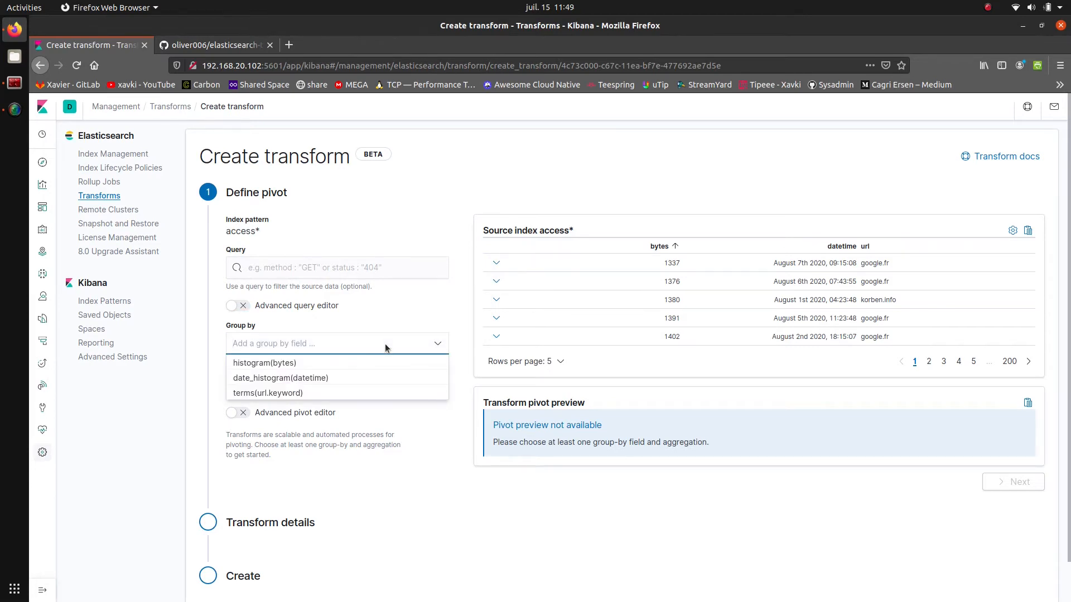
{"action": "left_click", "coordinate": [315, 380]}
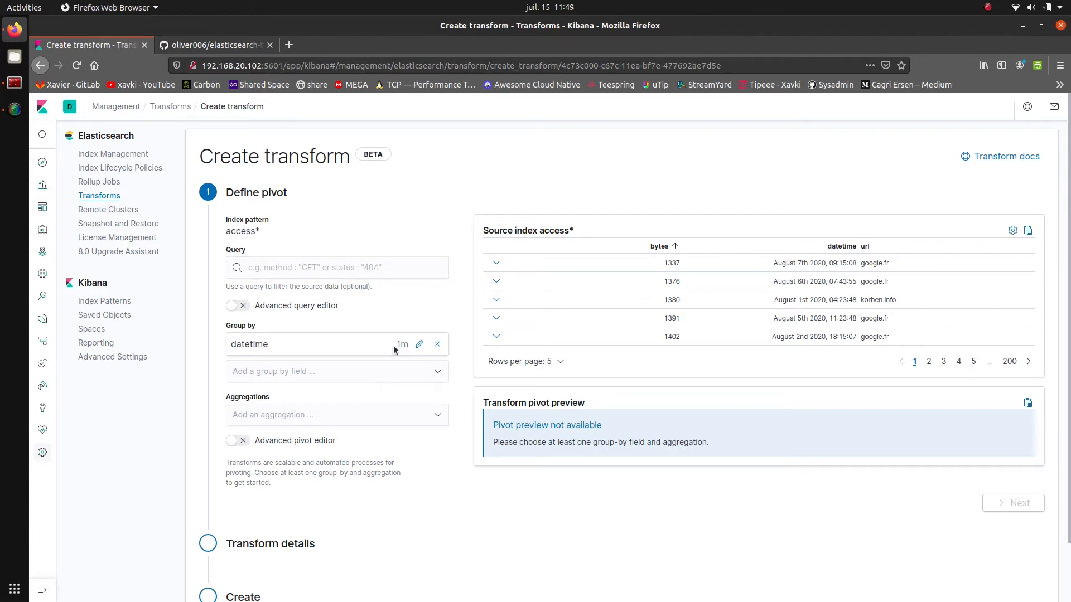
{"action": "left_click", "coordinate": [419, 344]}
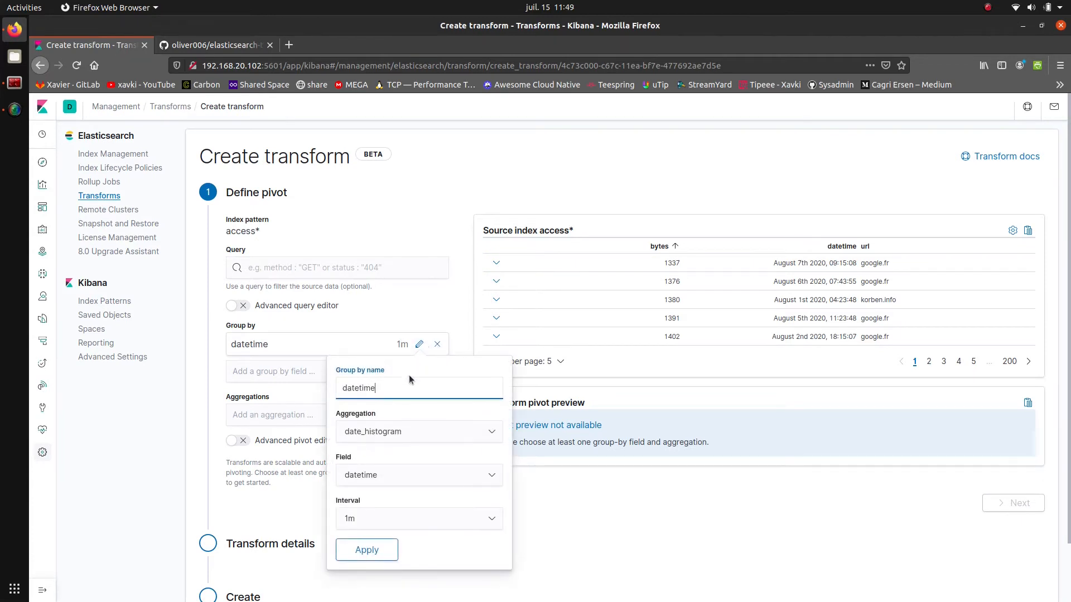
{"action": "left_click", "coordinate": [424, 520]}
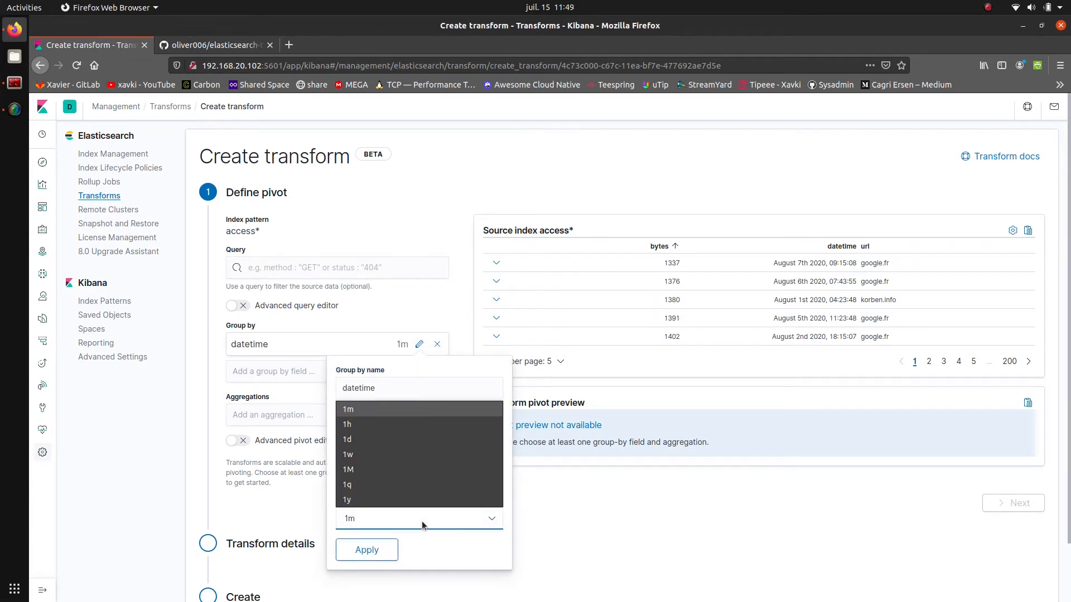
{"action": "left_click", "coordinate": [382, 442]}
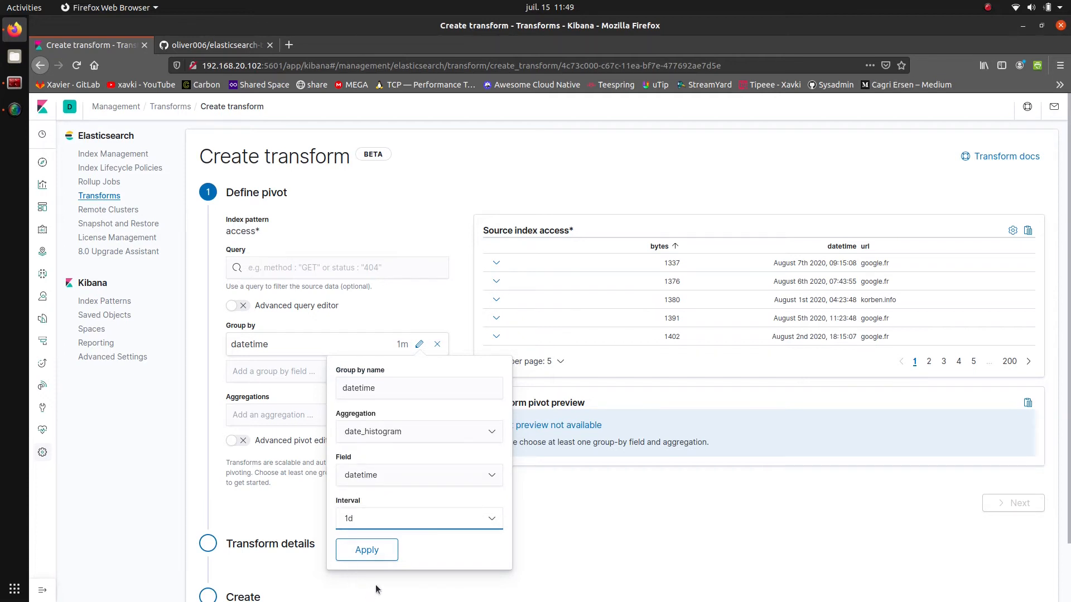
{"action": "left_click", "coordinate": [368, 552]}
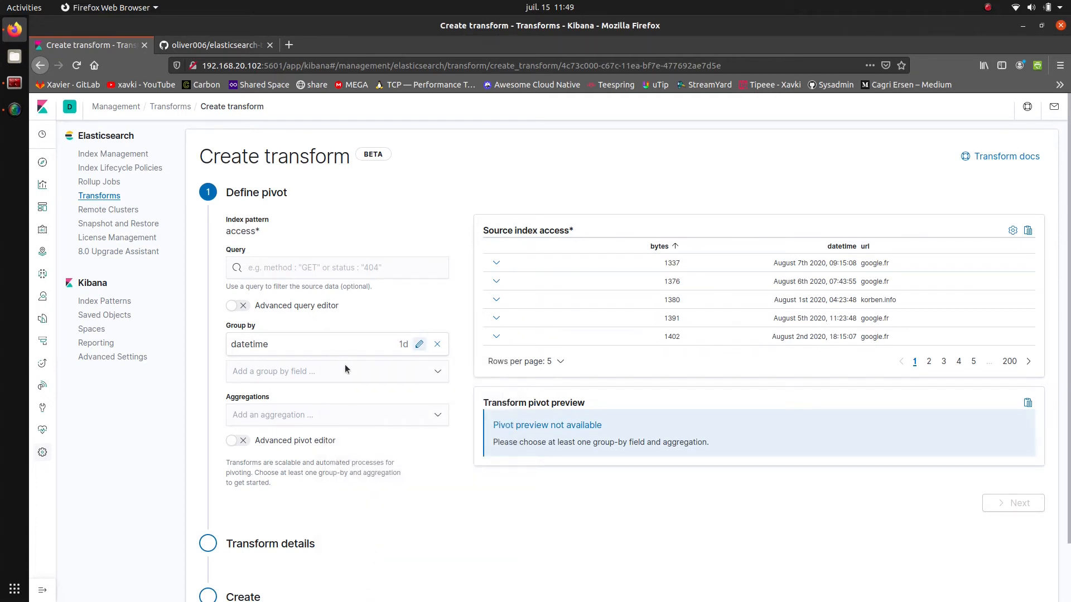
Step: Add terms(url.keyword) as a second grouping and value_count(bytes) as the aggregation, and proceed to the transform details
{"action": "left_click", "coordinate": [346, 366]}
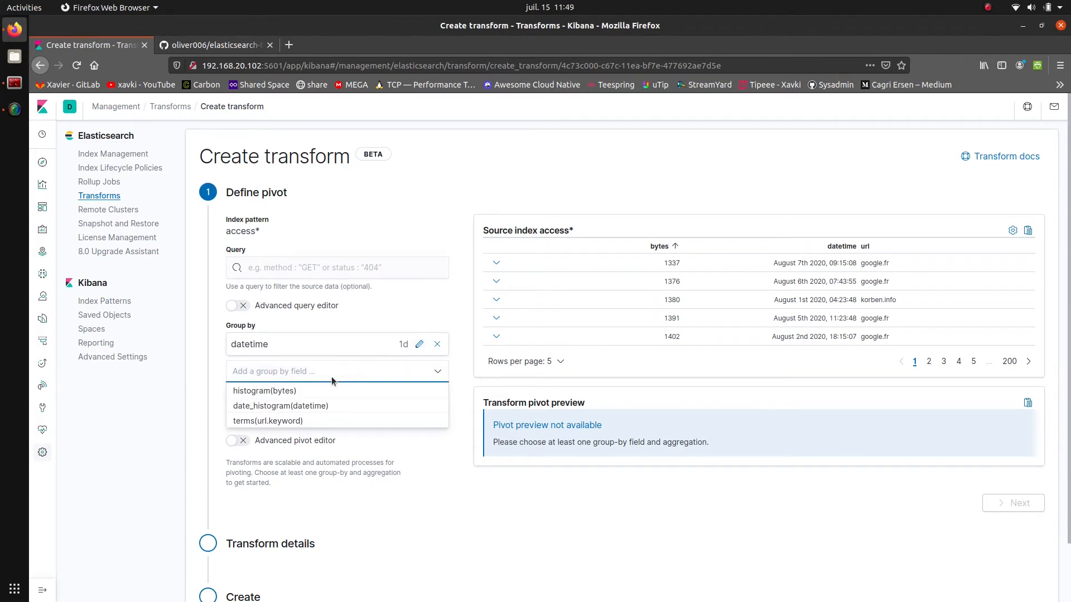
{"action": "left_click", "coordinate": [291, 421]}
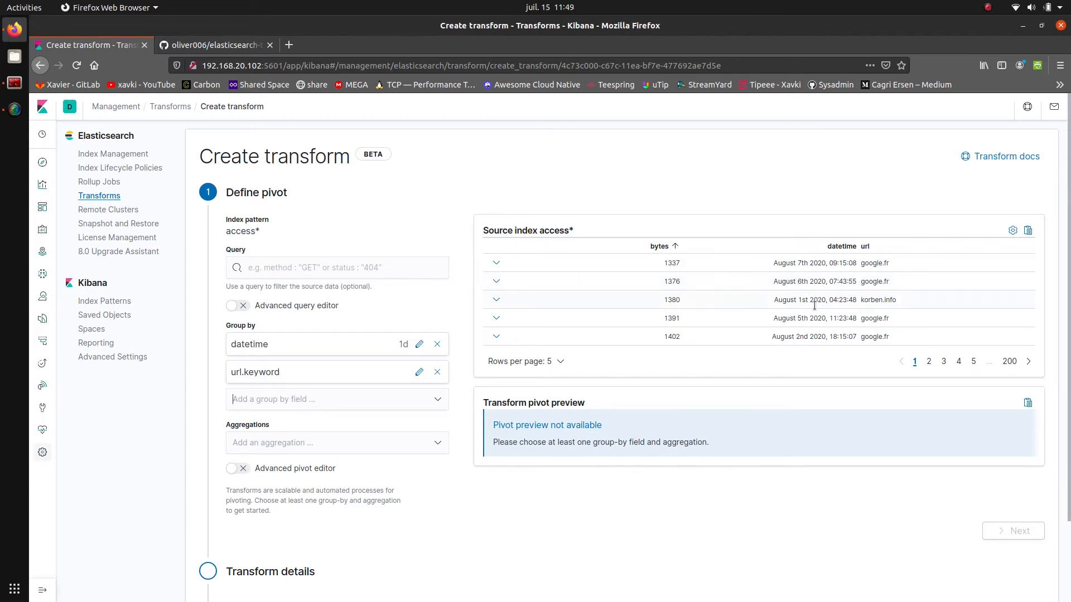
{"action": "left_click", "coordinate": [342, 443]}
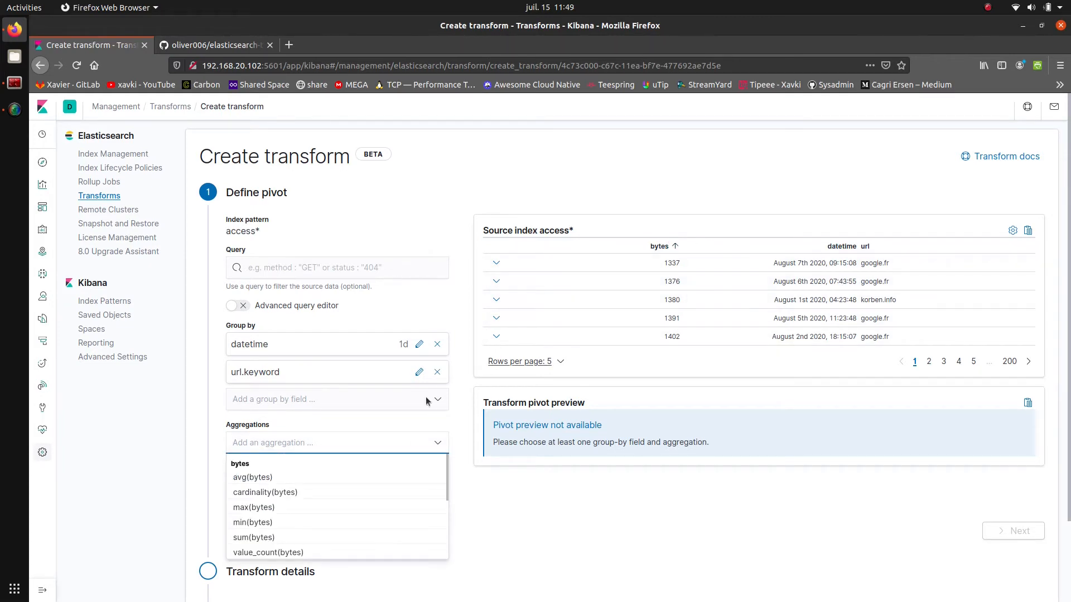
{"action": "left_click", "coordinate": [299, 553]}
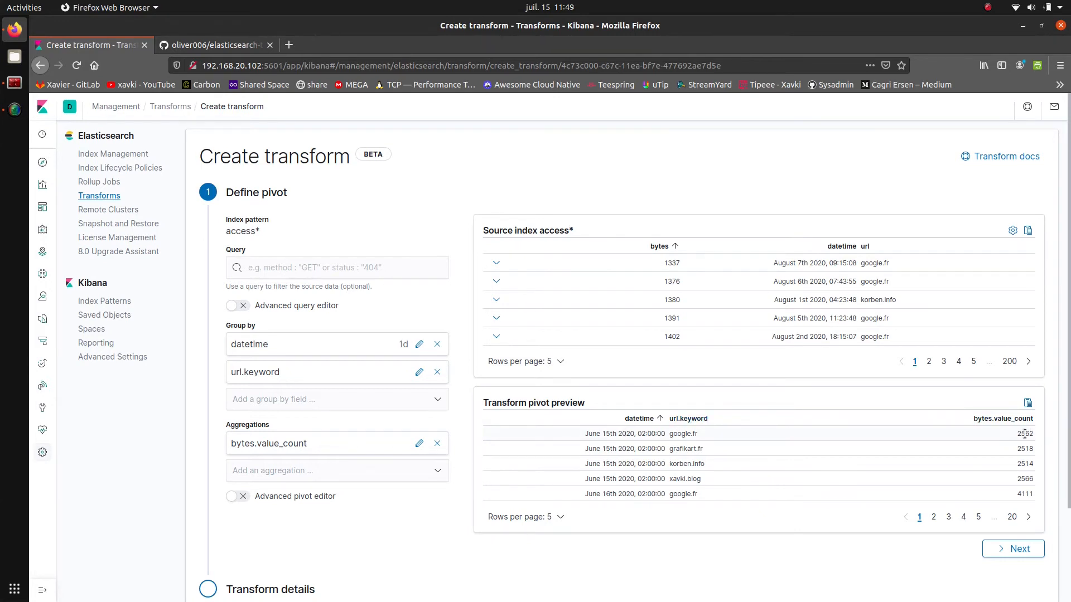
{"action": "left_click", "coordinate": [404, 553]}
{"action": "left_click", "coordinate": [557, 558]}
{"action": "scroll", "coordinate": [557, 559], "scroll_direction": "down", "scroll_amount": 3}
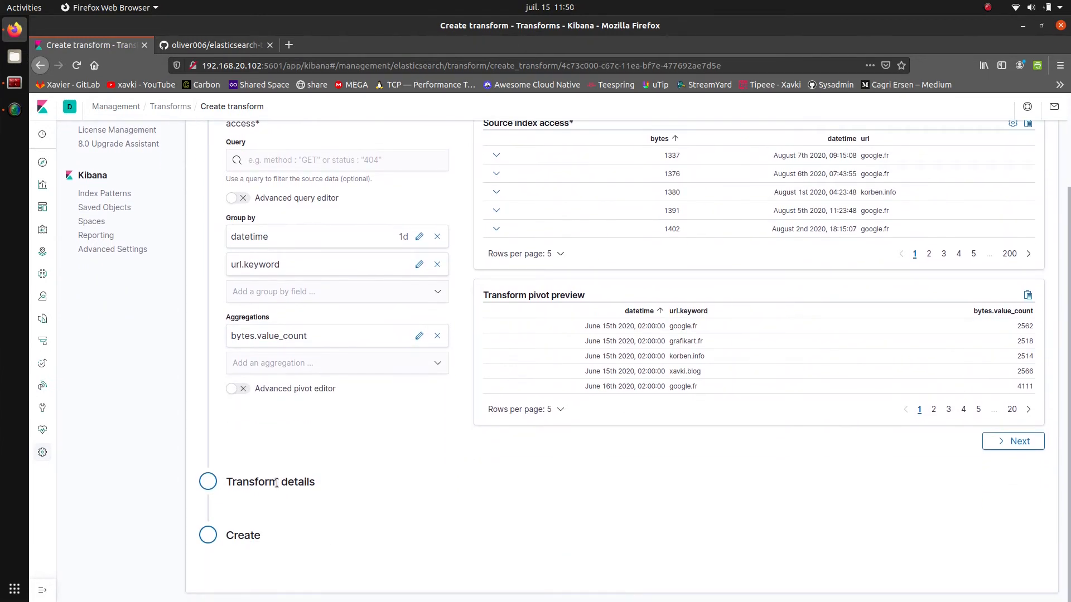
{"action": "left_click", "coordinate": [1012, 441]}
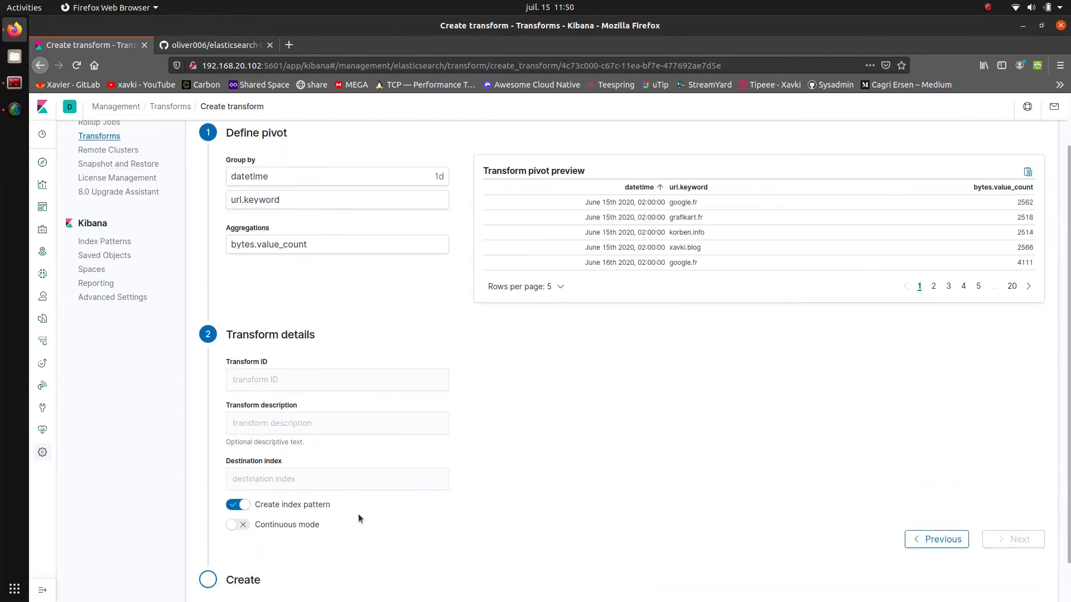
Step: Set the transform ID to 1 and its description to url_per_day
{"action": "left_click", "coordinate": [371, 379]}
{"action": "type", "text": "1"}
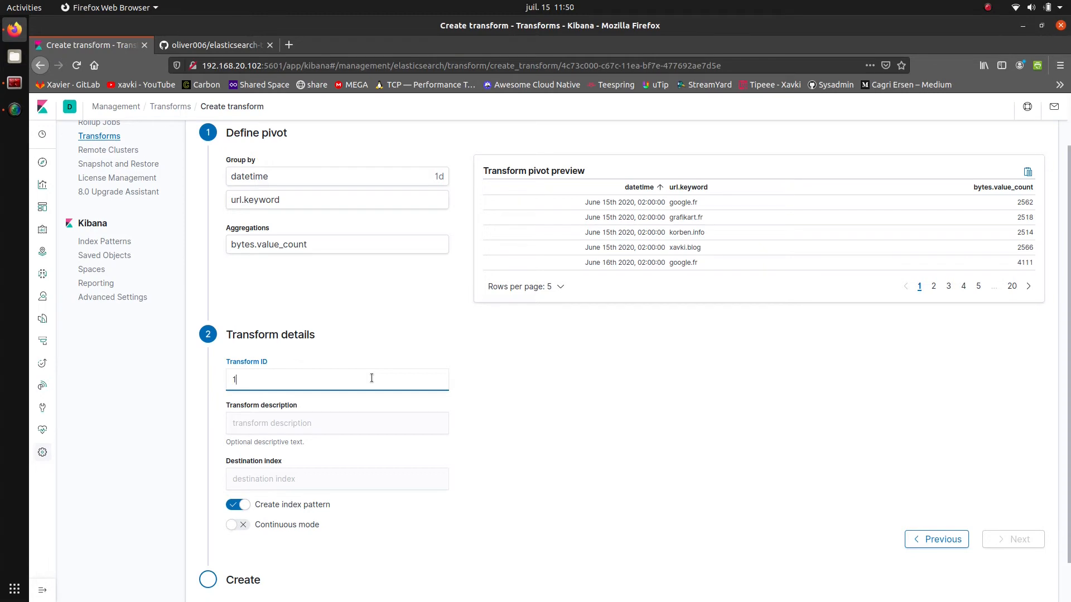
{"action": "left_click", "coordinate": [284, 432]}
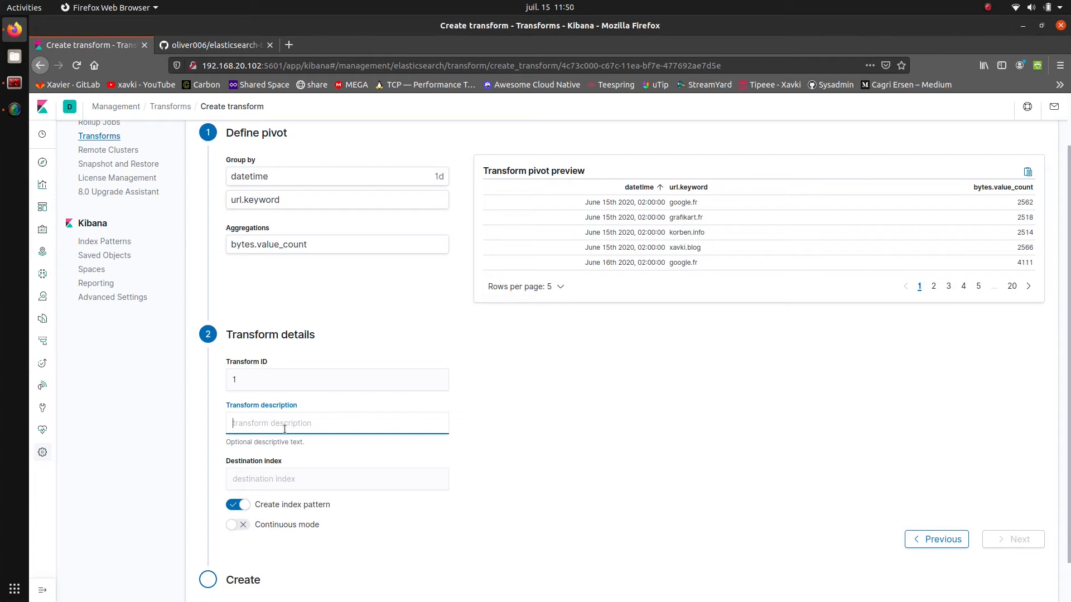
{"action": "type", "text": "url"}
{"action": "type", "text": "4"}
{"action": "type", "text": "_per"}
{"action": "type", "text": "_day"}
Step: Set the destination index to transform1, leave continuous mode off, and proceed to the creation stage
{"action": "left_click", "coordinate": [387, 472]}
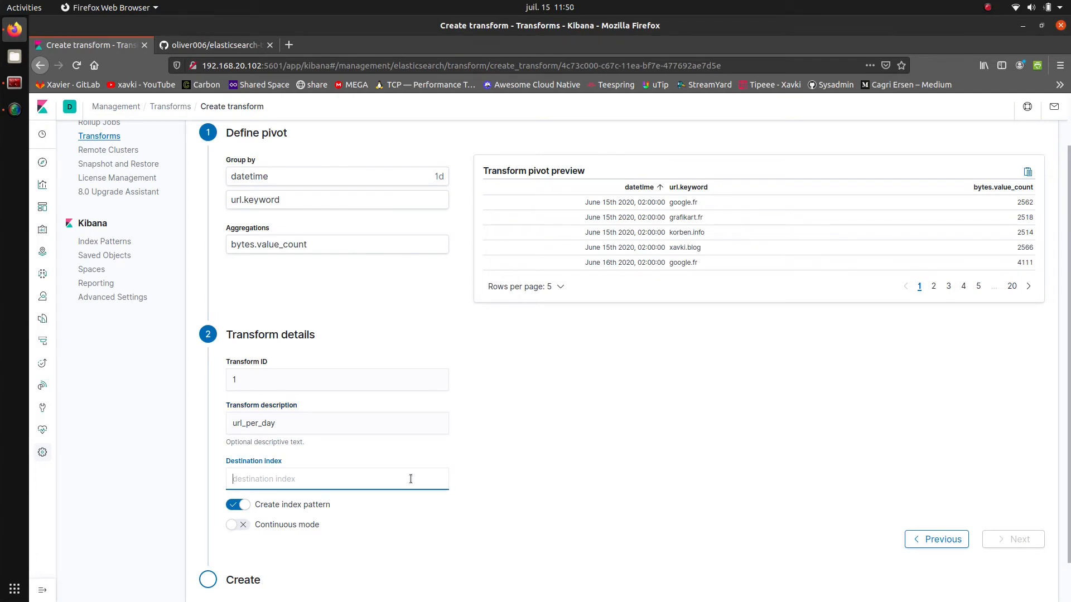
{"action": "type", "text": "transform1"}
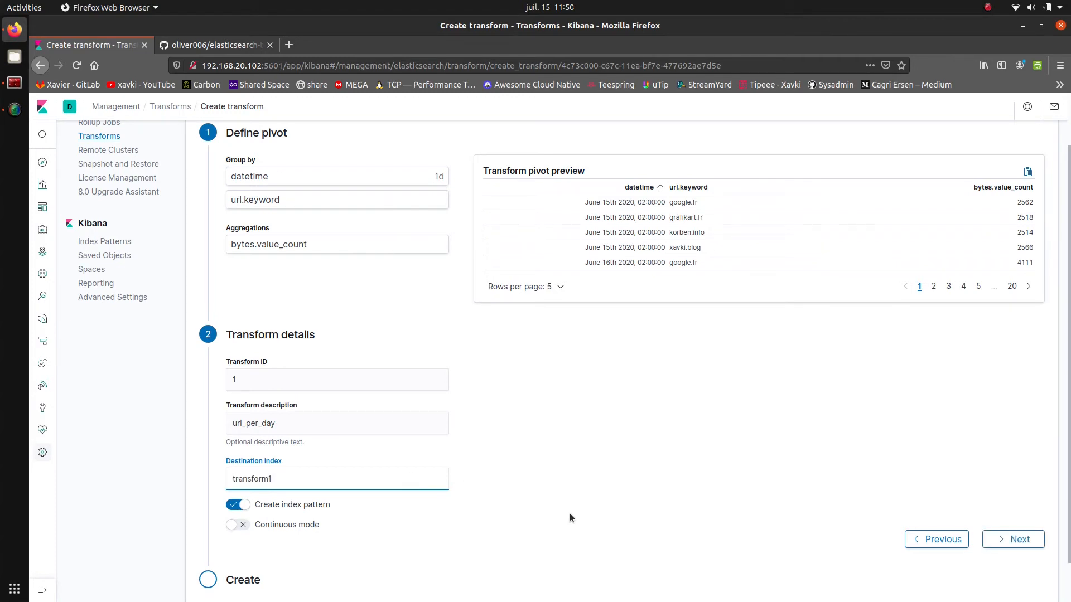
{"action": "left_click", "coordinate": [292, 530]}
{"action": "left_click", "coordinate": [291, 530]}
{"action": "left_click_drag", "start_coordinate": [1070, 316], "coordinate": [1070, 319]}
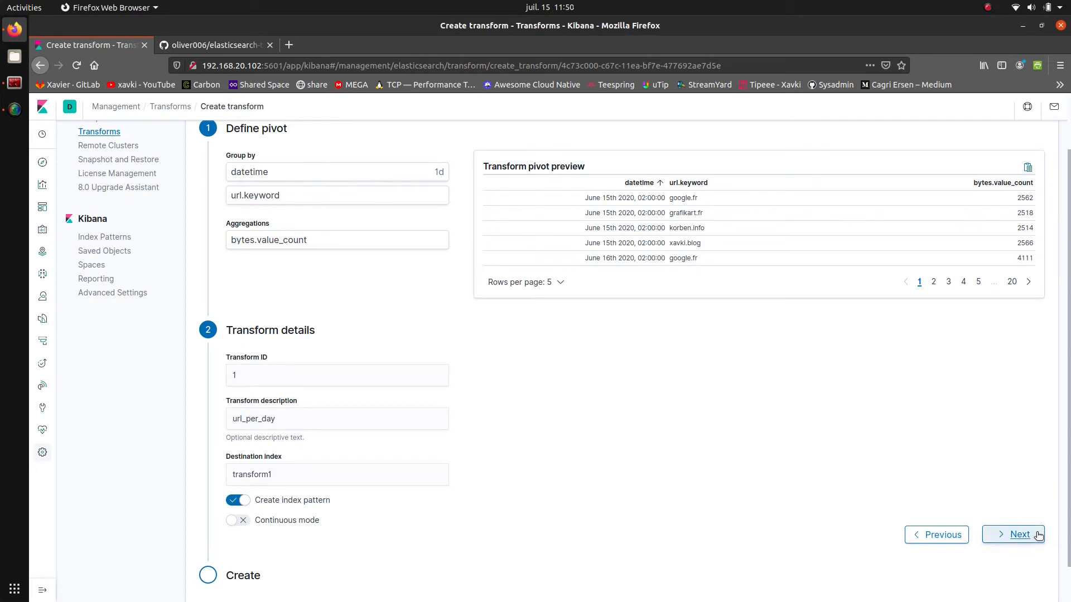
{"action": "left_click", "coordinate": [1014, 535]}
Step: Create and start the url_per_day transform
{"action": "scroll", "coordinate": [775, 432], "scroll_direction": "down", "scroll_amount": 4}
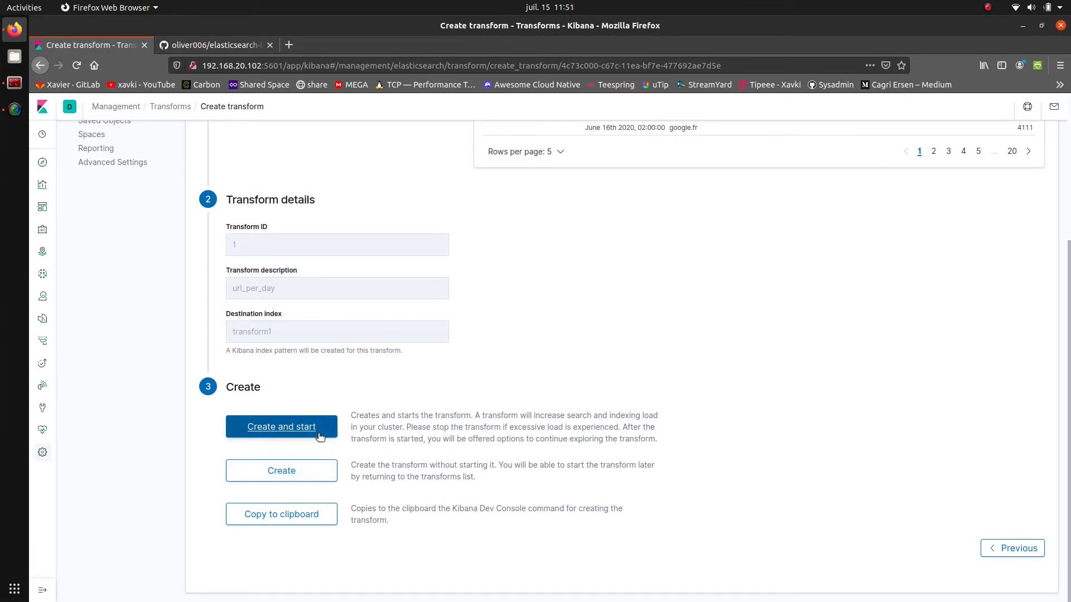
{"action": "left_click", "coordinate": [310, 524]}
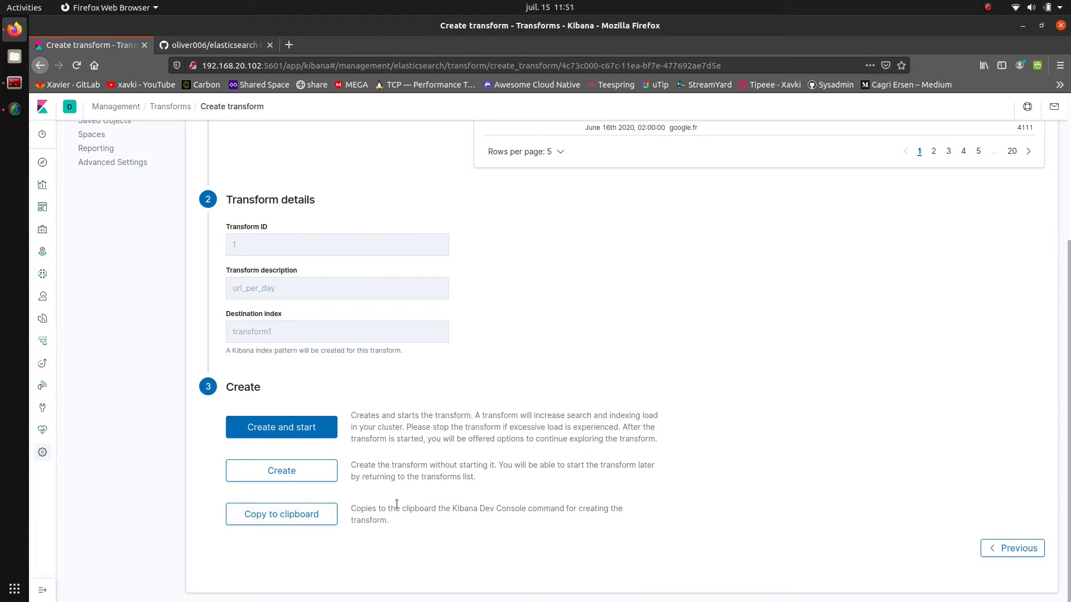
{"action": "left_click", "coordinate": [303, 430]}
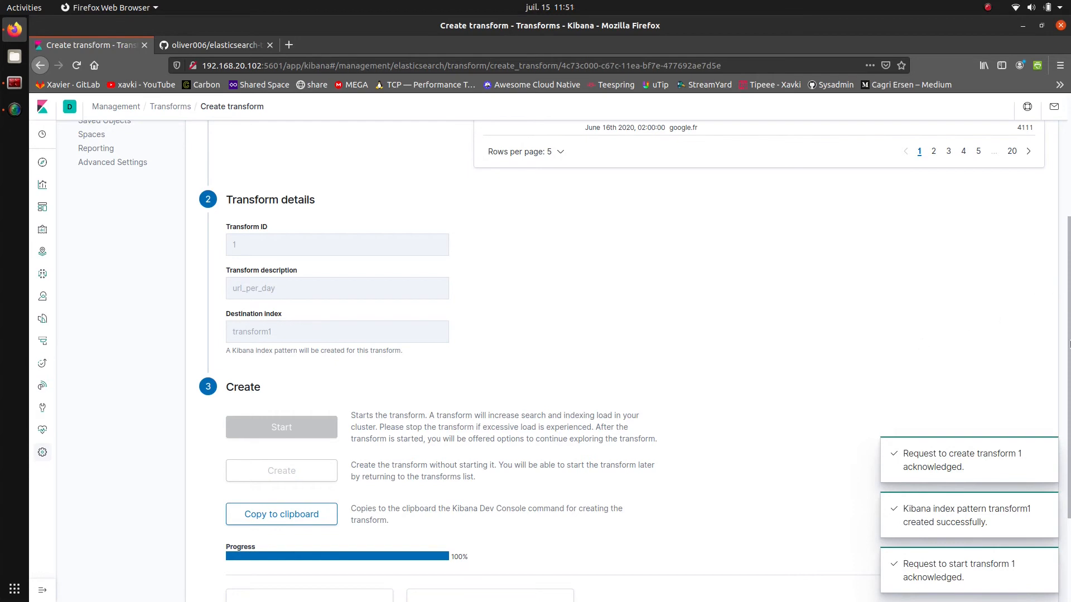
Step: Check the new transform in the transforms list, its destination index in Index Management, and the Kibana index patterns
{"action": "scroll", "coordinate": [892, 446], "scroll_direction": "down", "scroll_amount": 4}
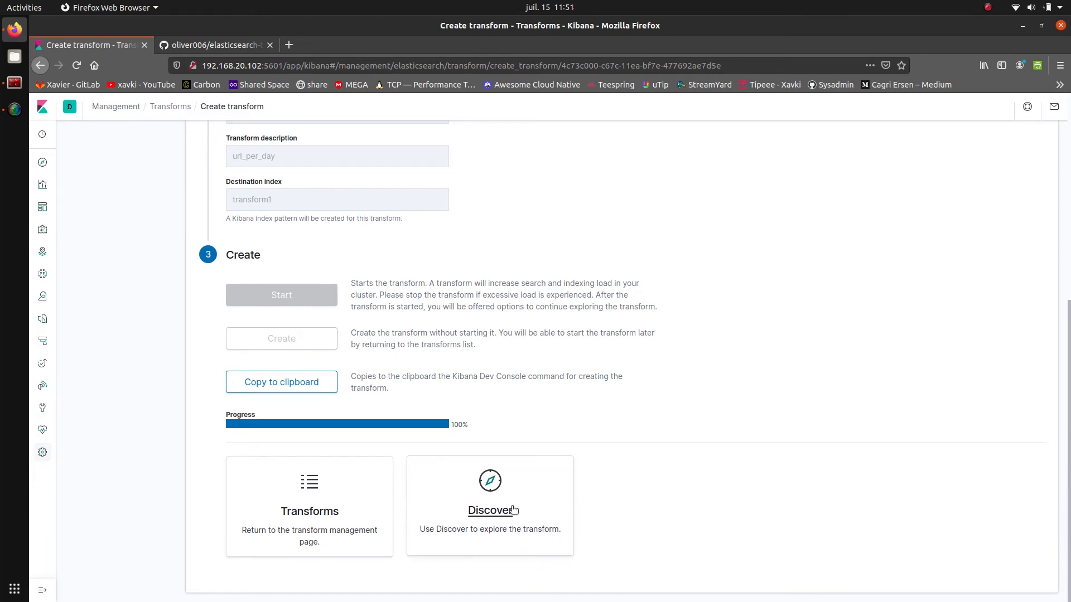
{"action": "left_click", "coordinate": [324, 512]}
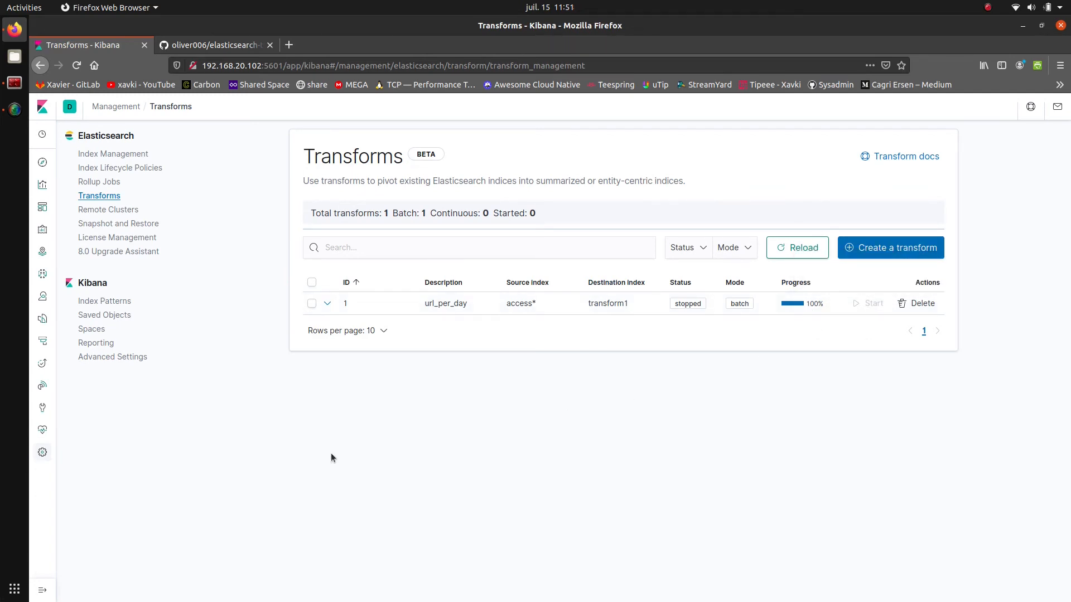
{"action": "left_click", "coordinate": [110, 152]}
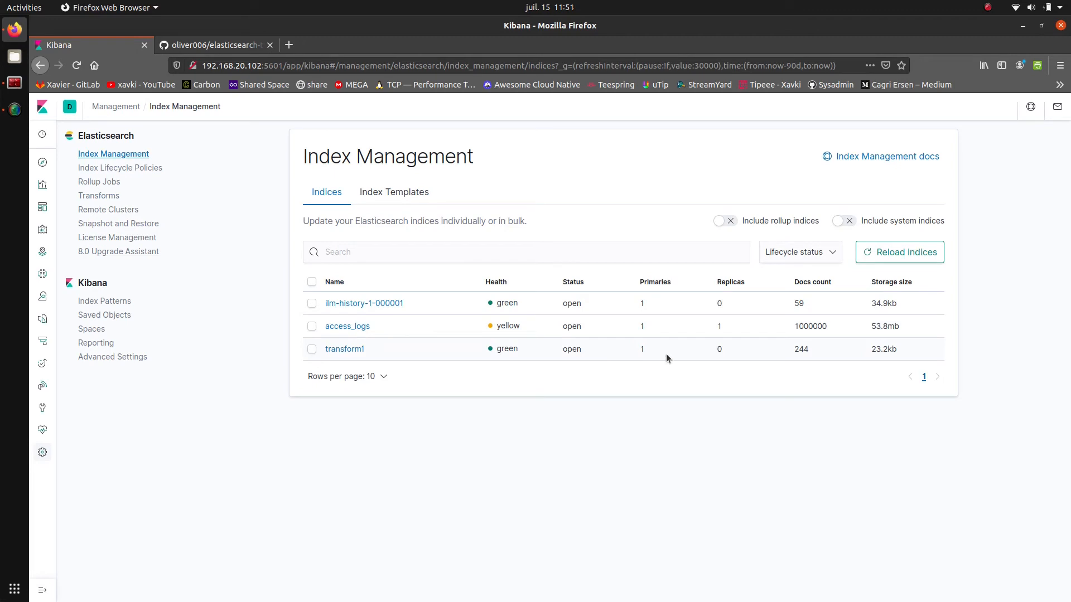
{"action": "left_click", "coordinate": [104, 301]}
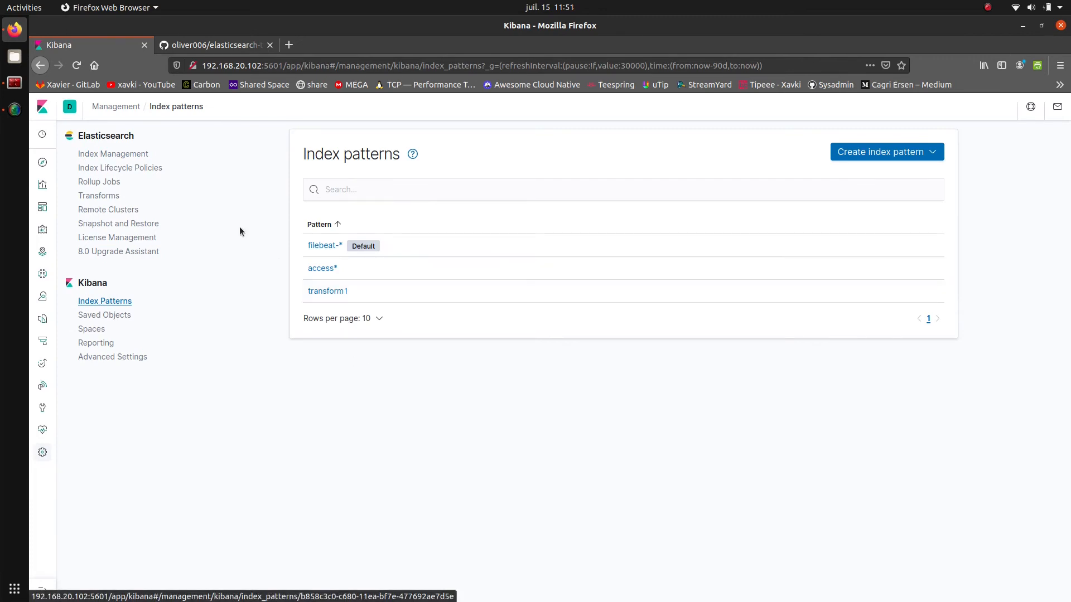
Step: Look through the index patterns available in Discover, keeping access* selected
{"action": "left_click", "coordinate": [47, 163]}
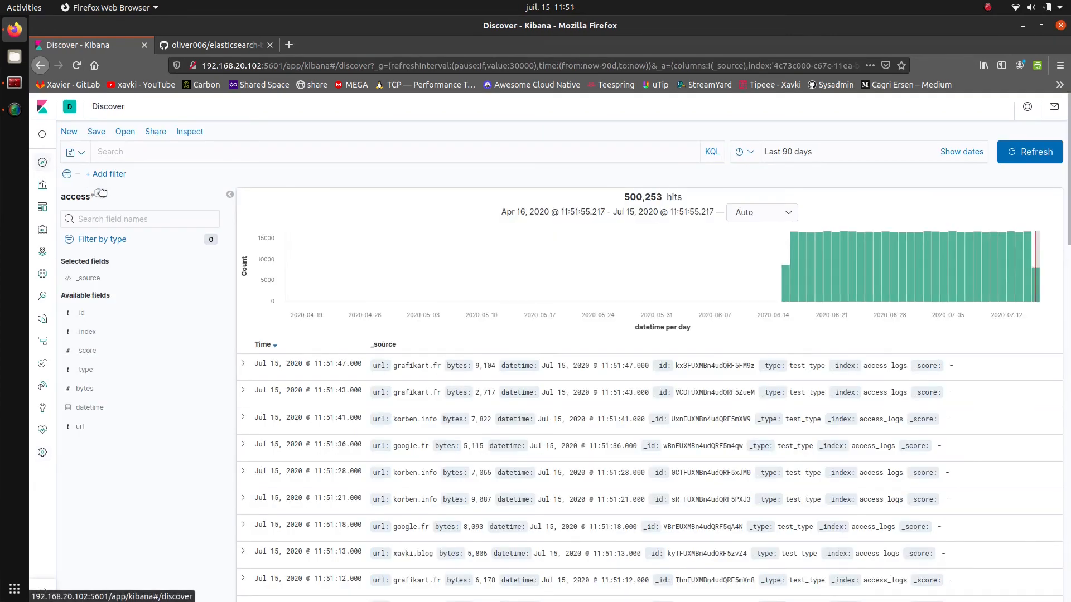
{"action": "left_click", "coordinate": [103, 198]}
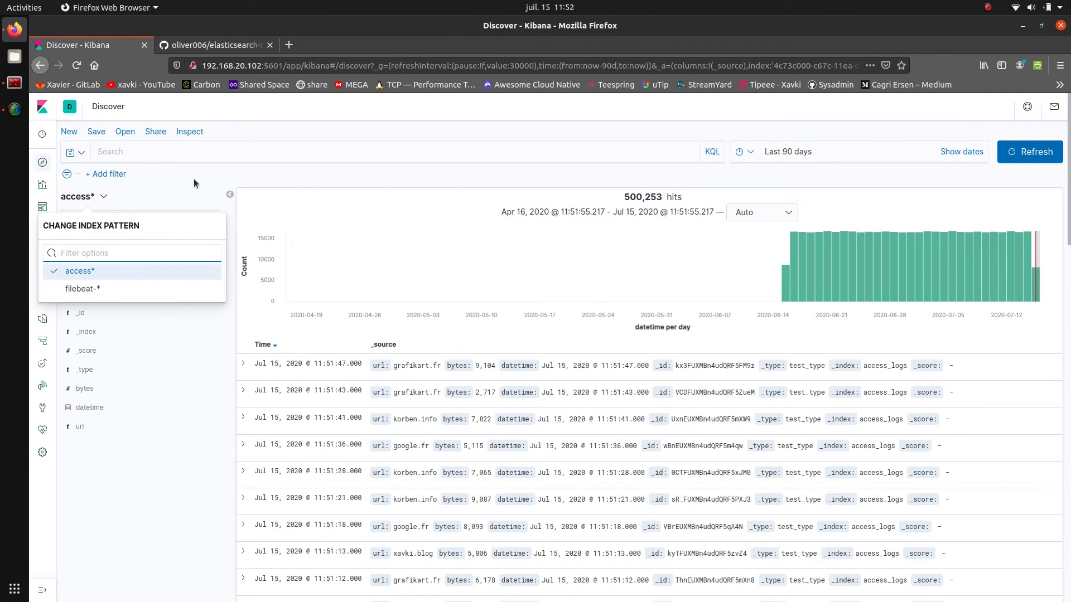
{"action": "left_click", "coordinate": [124, 268]}
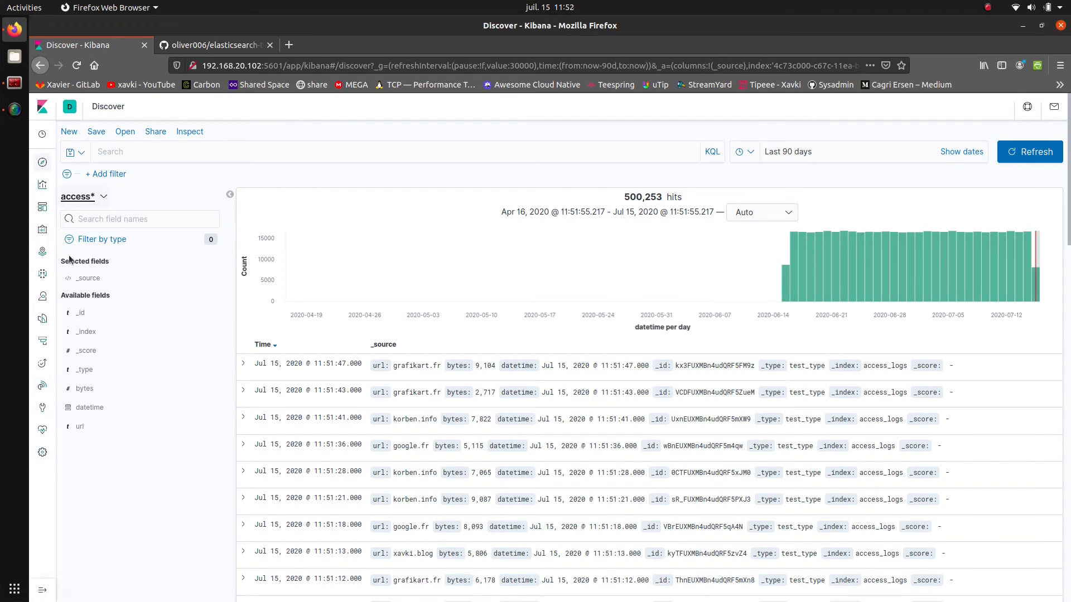
Step: Start a new standard index pattern in Kibana management, define it as transform*, and proceed to its settings
{"action": "left_click", "coordinate": [41, 454]}
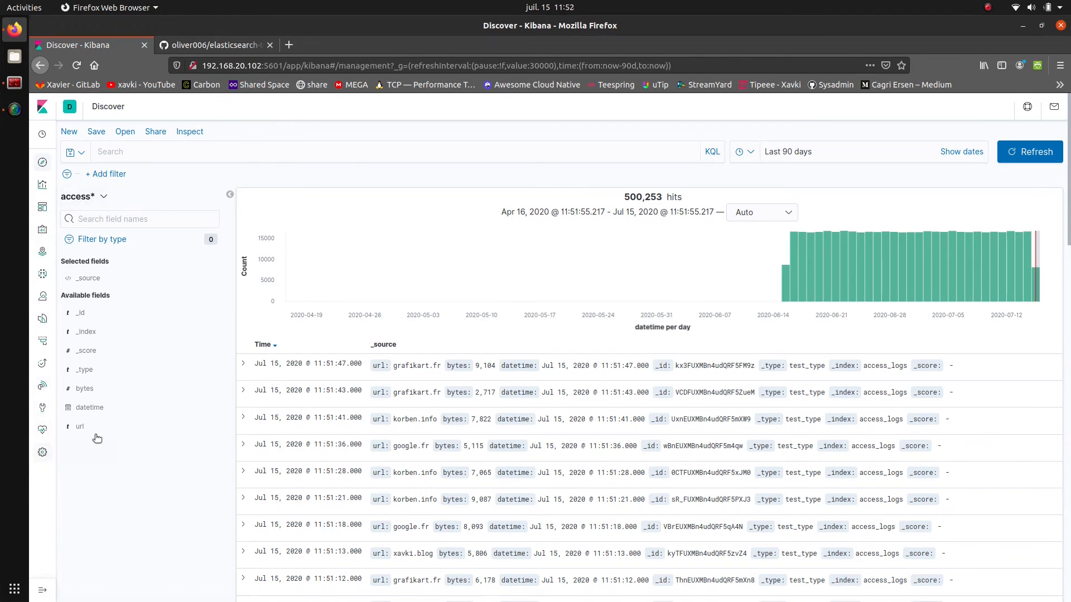
{"action": "left_click", "coordinate": [120, 301]}
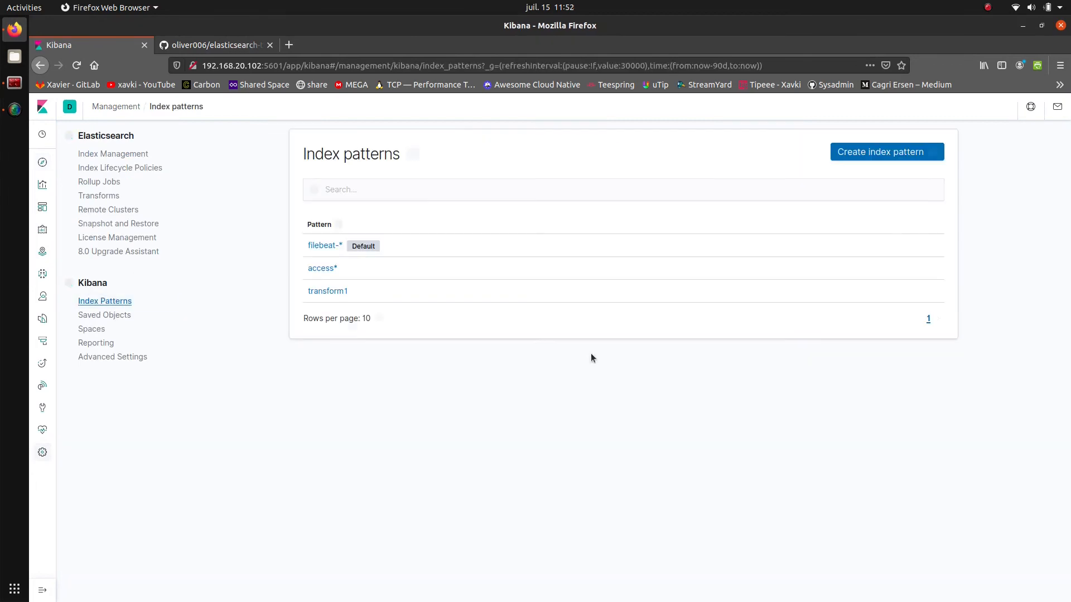
{"action": "left_click", "coordinate": [893, 158]}
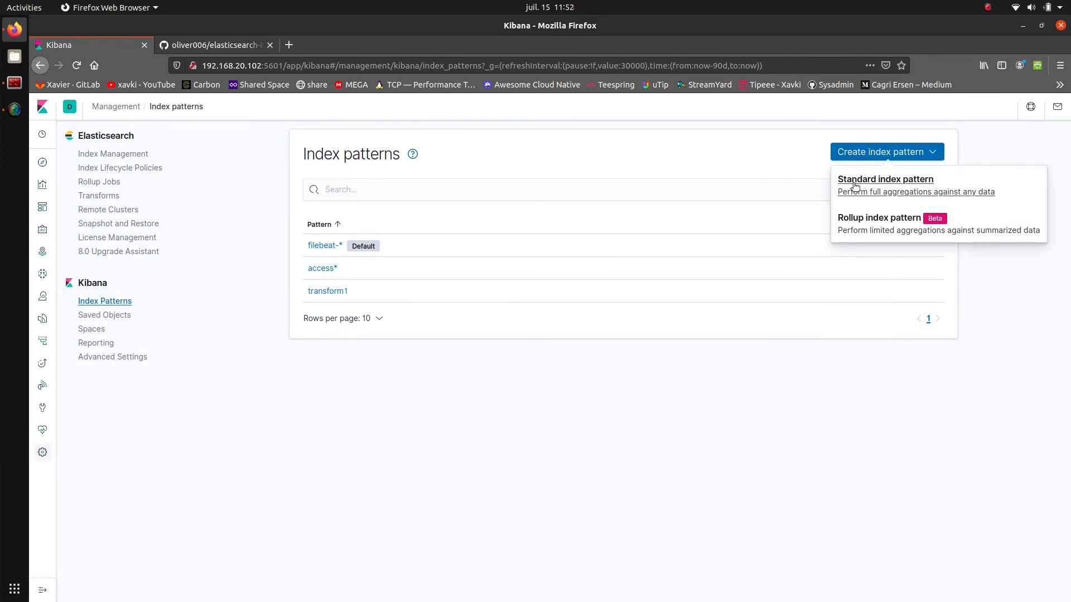
{"action": "left_click", "coordinate": [855, 186]}
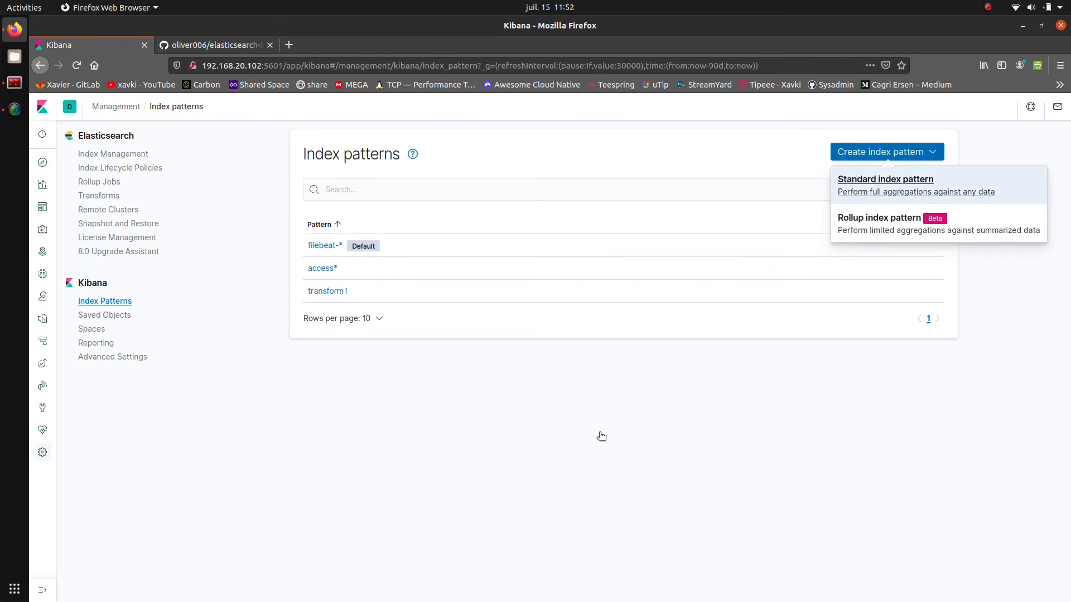
{"action": "left_click", "coordinate": [417, 249]}
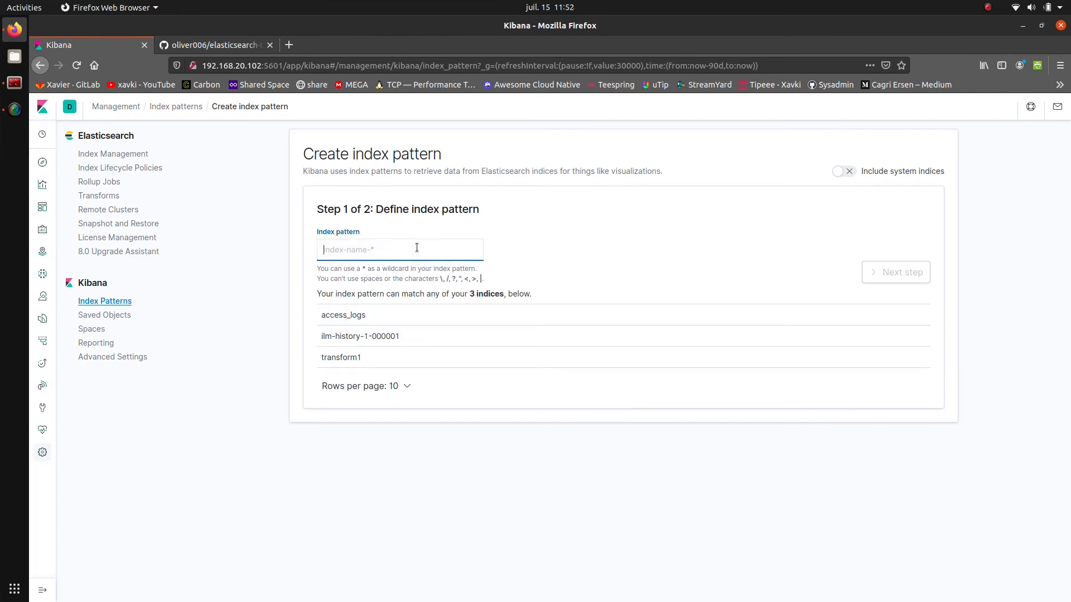
{"action": "type", "text": "trans*"}
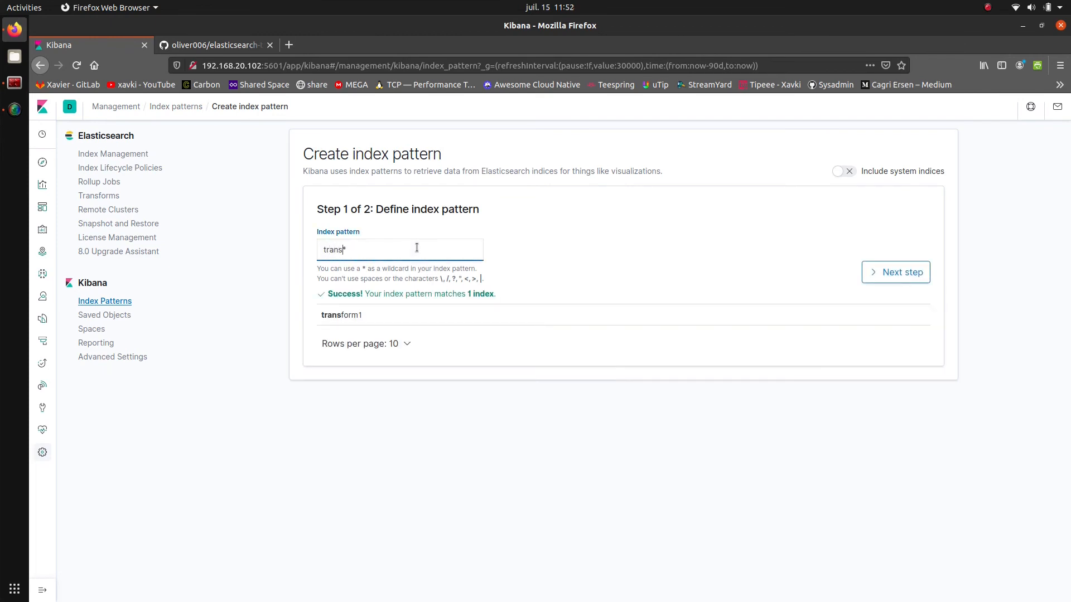
{"action": "type", "text": "form"}
{"action": "left_click", "coordinate": [869, 268]}
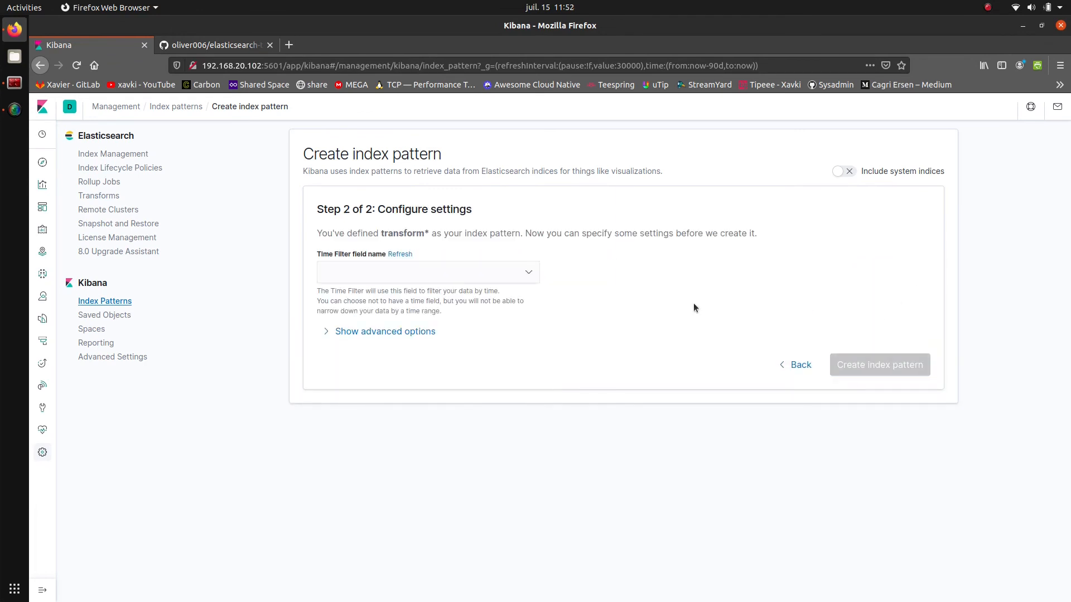
Step: Choose datetime as the time filter field and create the transform* index pattern
{"action": "left_click", "coordinate": [441, 269]}
{"action": "left_click", "coordinate": [414, 309]}
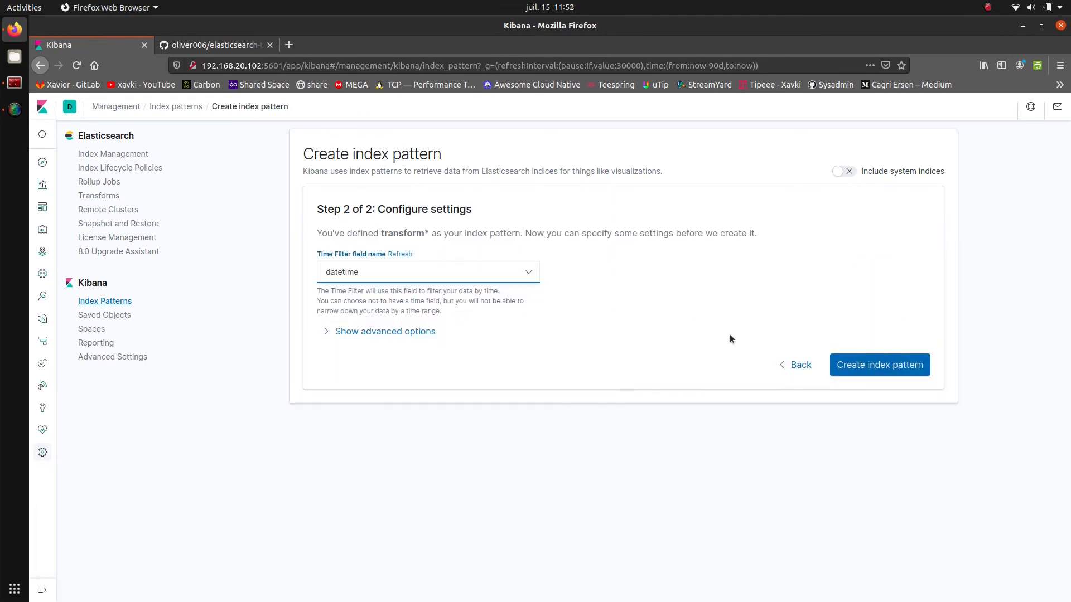
{"action": "left_click", "coordinate": [859, 367]}
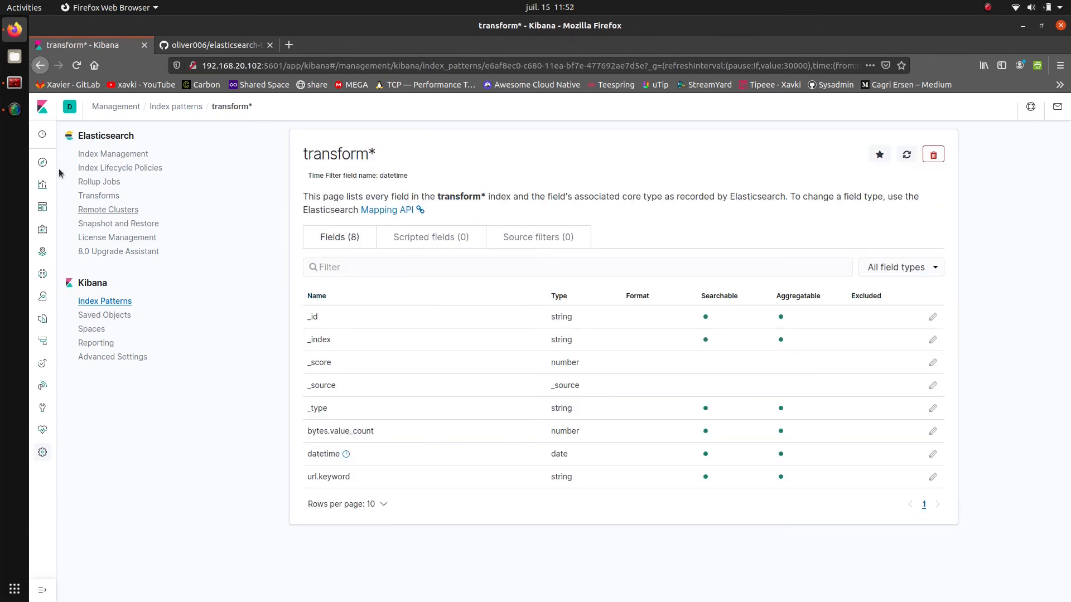
Step: Show the transform* index pattern's documents in Discover
{"action": "left_click", "coordinate": [42, 164]}
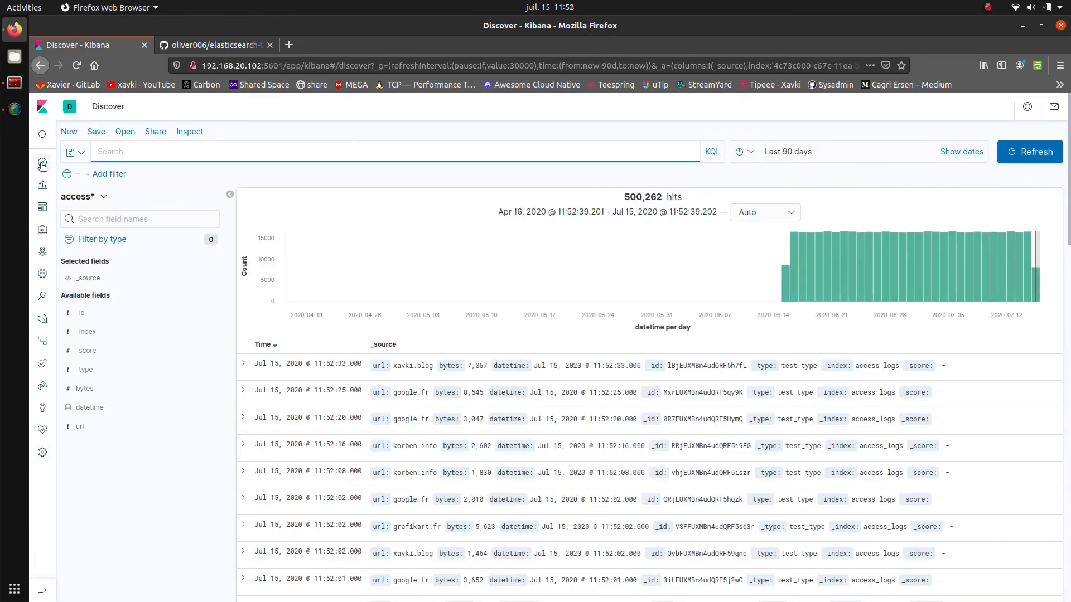
{"action": "left_click", "coordinate": [104, 196]}
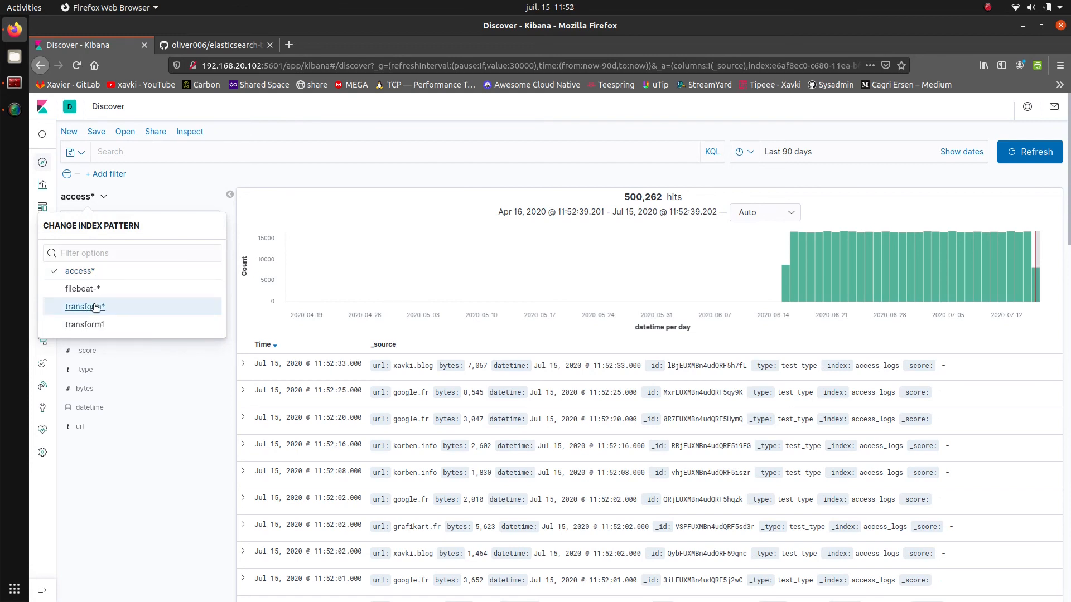
{"action": "left_click", "coordinate": [95, 307]}
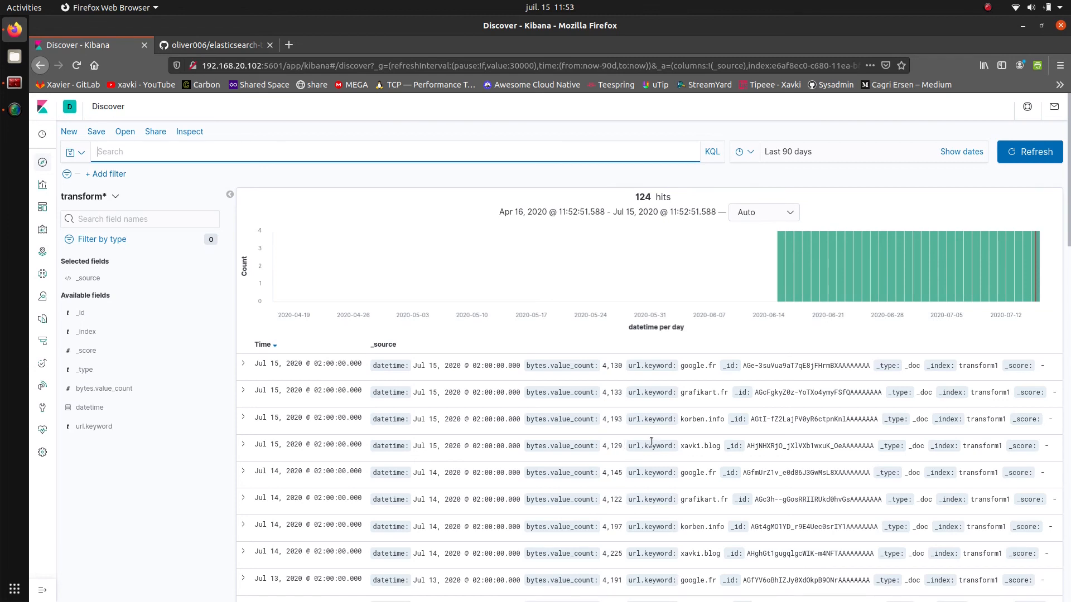
Step: Examine the first document's url.keyword, datetime and bytes.value_count fields, and compare it with the other daily entries
{"action": "left_click", "coordinate": [243, 366]}
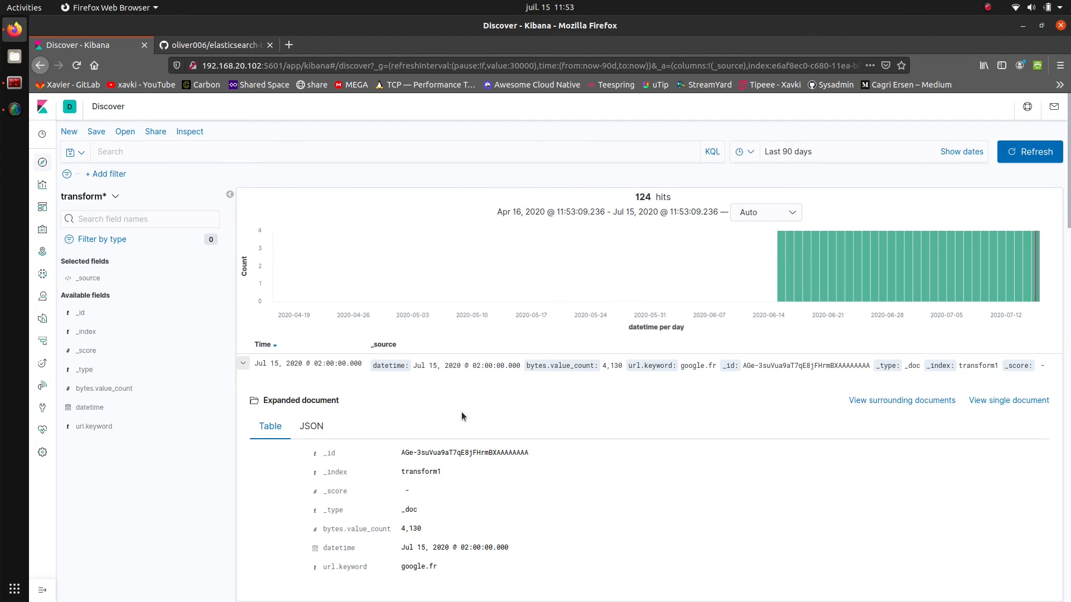
{"action": "scroll", "coordinate": [460, 411], "scroll_direction": "down", "scroll_amount": 3}
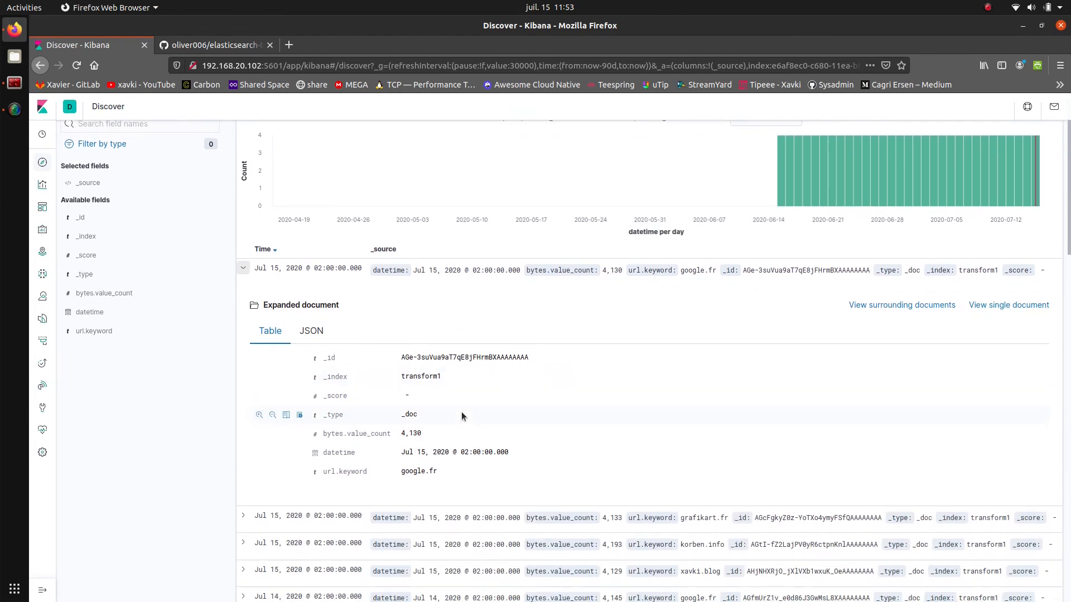
{"action": "left_click_drag", "start_coordinate": [444, 473], "coordinate": [396, 475]}
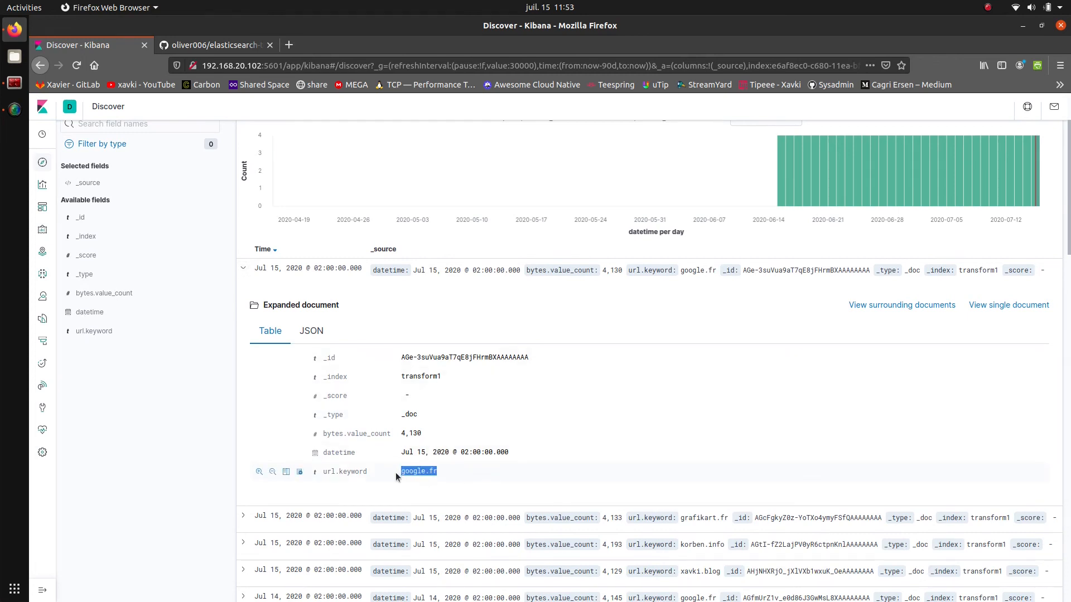
{"action": "left_click", "coordinate": [403, 464]}
{"action": "triple_click", "coordinate": [402, 464]}
{"action": "left_click_drag", "start_coordinate": [424, 435], "coordinate": [402, 434]}
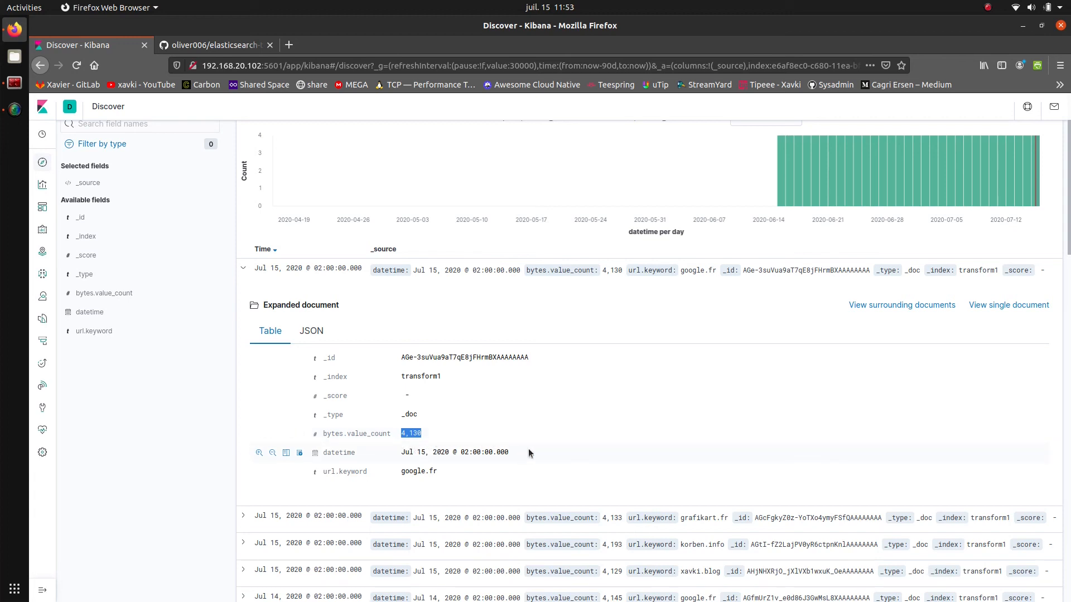
{"action": "scroll", "coordinate": [524, 444], "scroll_direction": "down", "scroll_amount": 2}
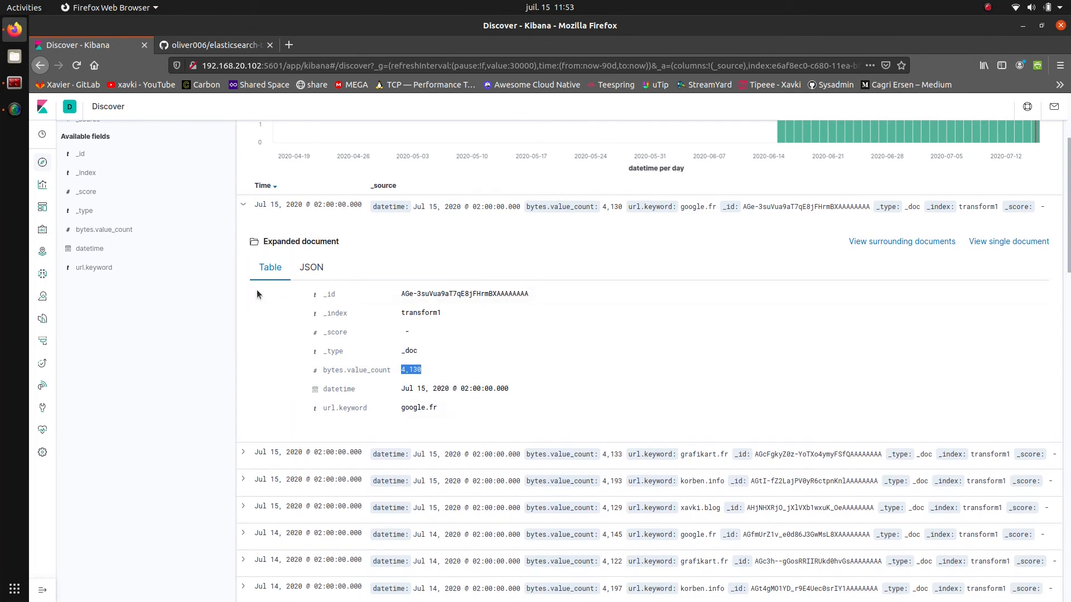
{"action": "left_click", "coordinate": [243, 205]}
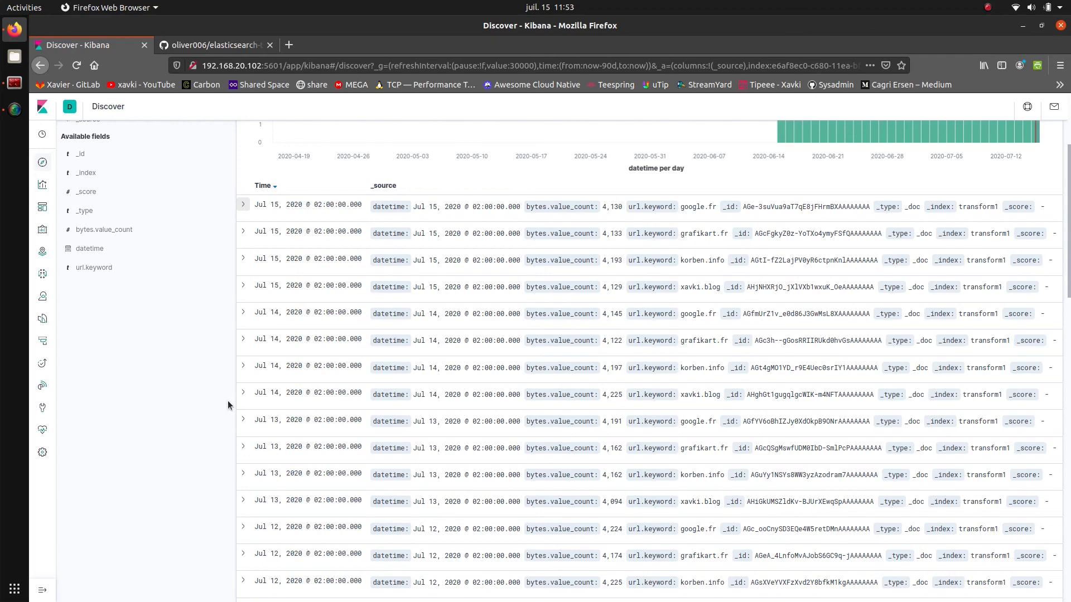
{"action": "scroll", "coordinate": [227, 402], "scroll_direction": "up", "scroll_amount": 5}
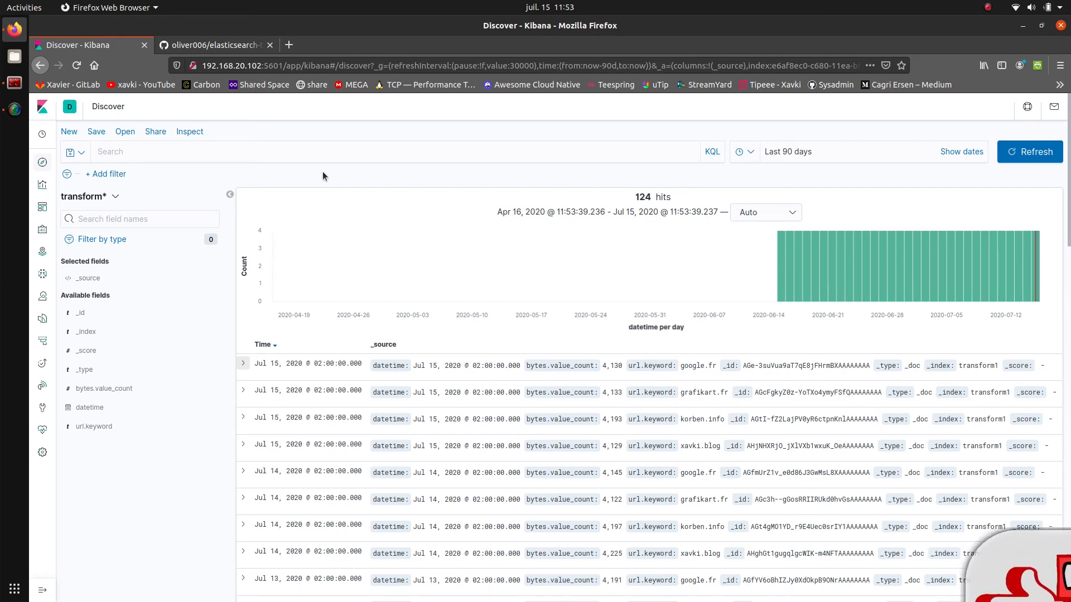
{"action": "left_click", "coordinate": [16, 116]}
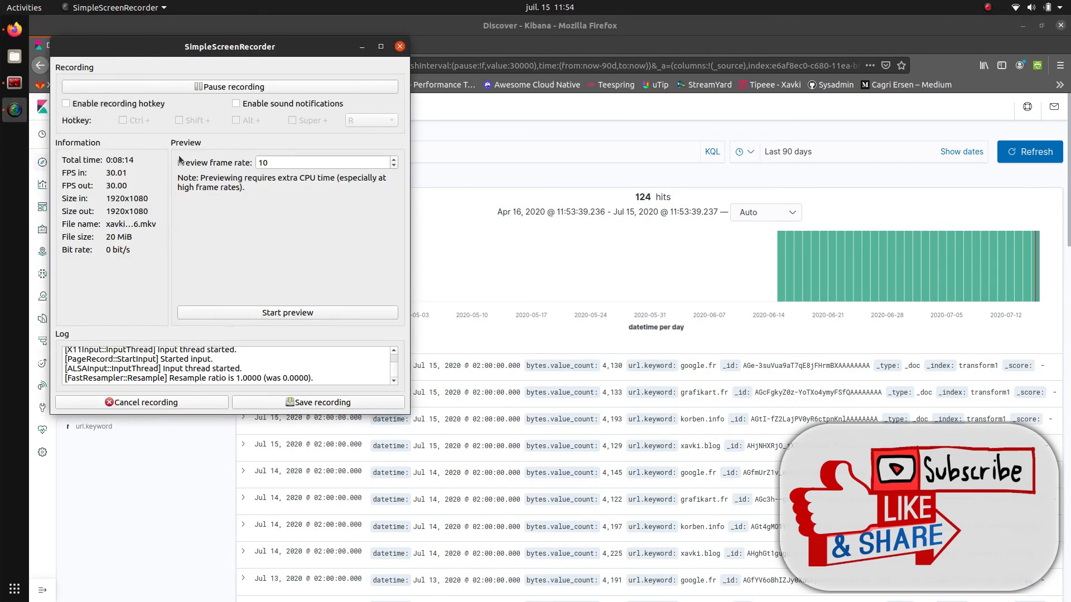